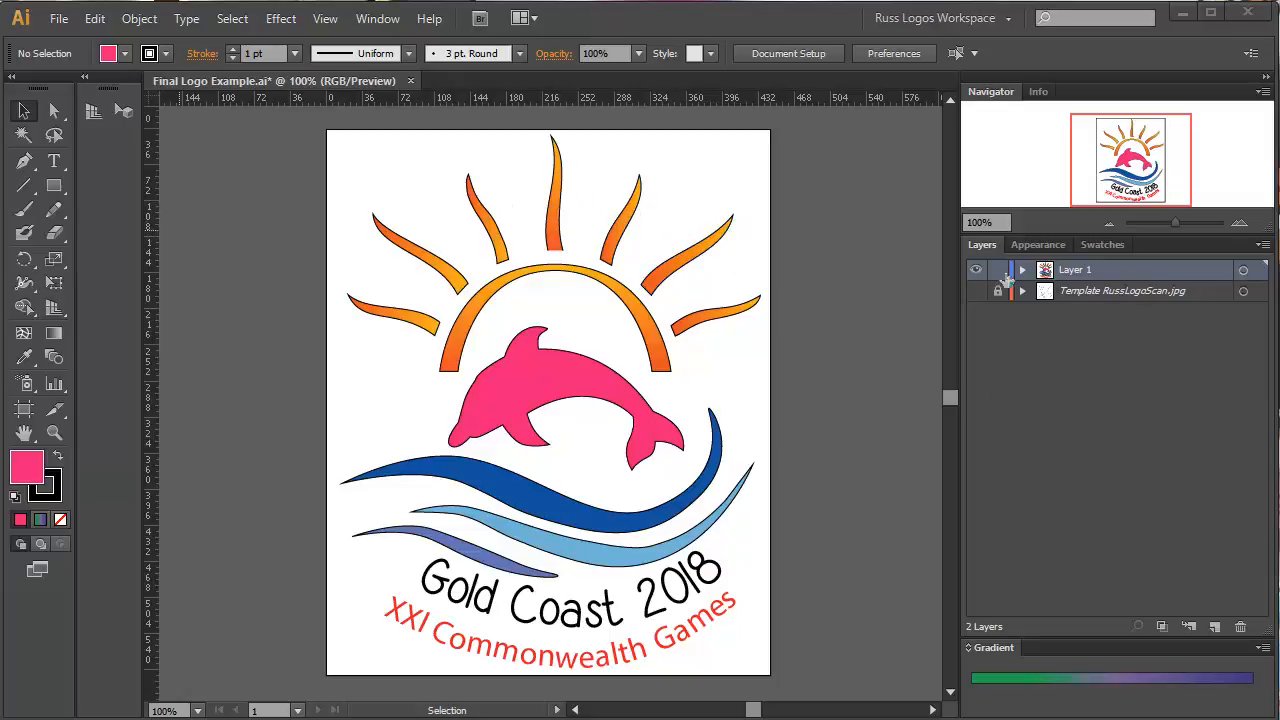
- Examine the paths inside Layer 1 of the finished logo, toggling the visibility of the dolphin group
click(1022, 269)
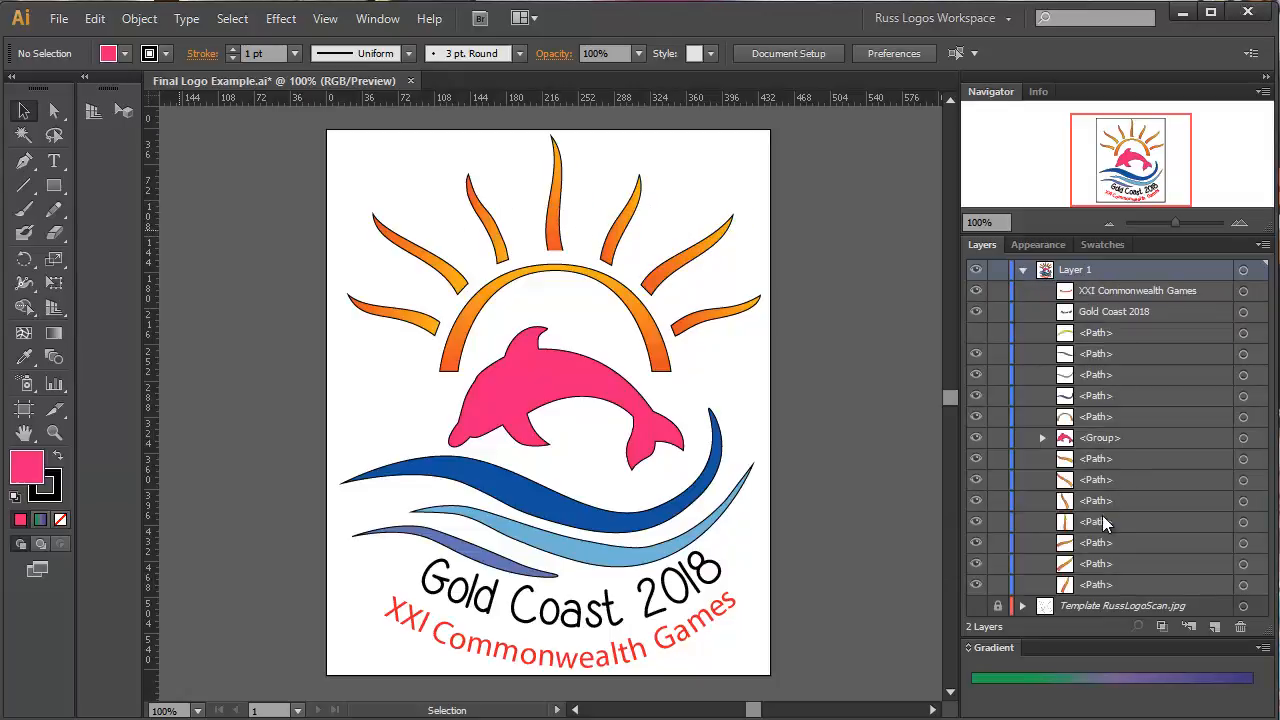
click(977, 439)
click(977, 439)
click(1023, 269)
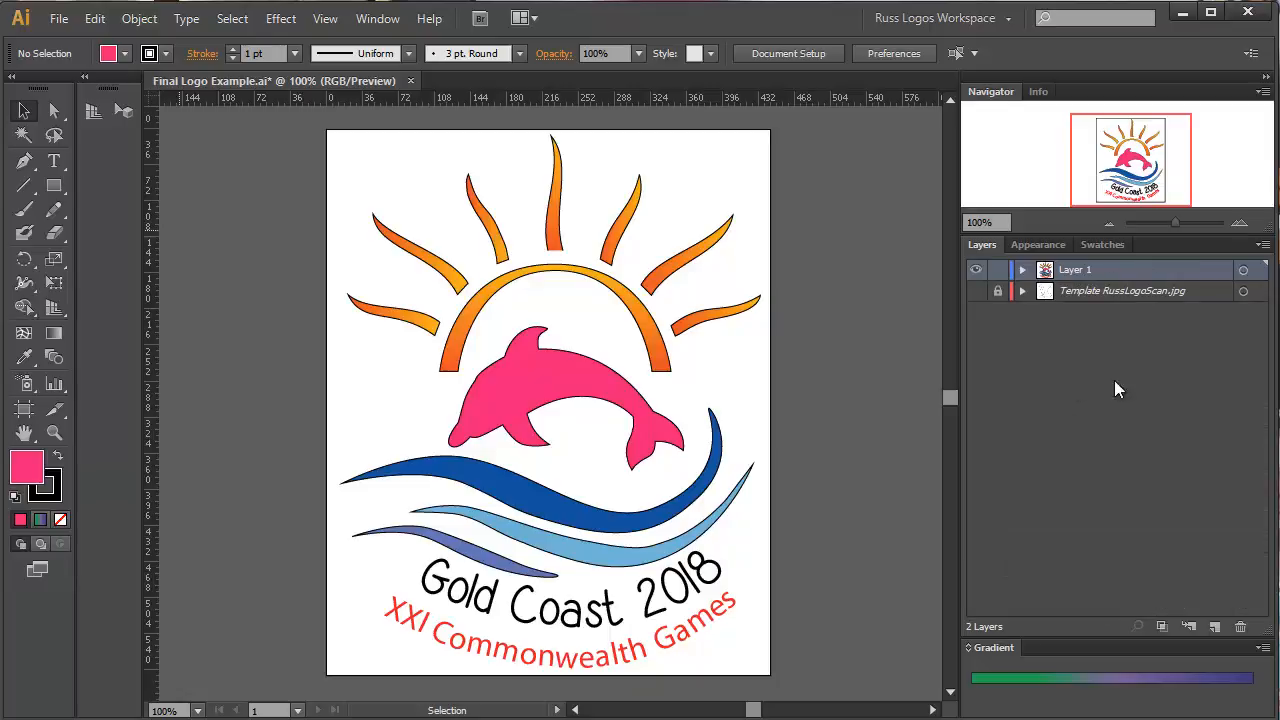
- Show and hide the Template RussLogoScan.jpg layer, and switch to the scanned sketch in the image viewer
click(979, 291)
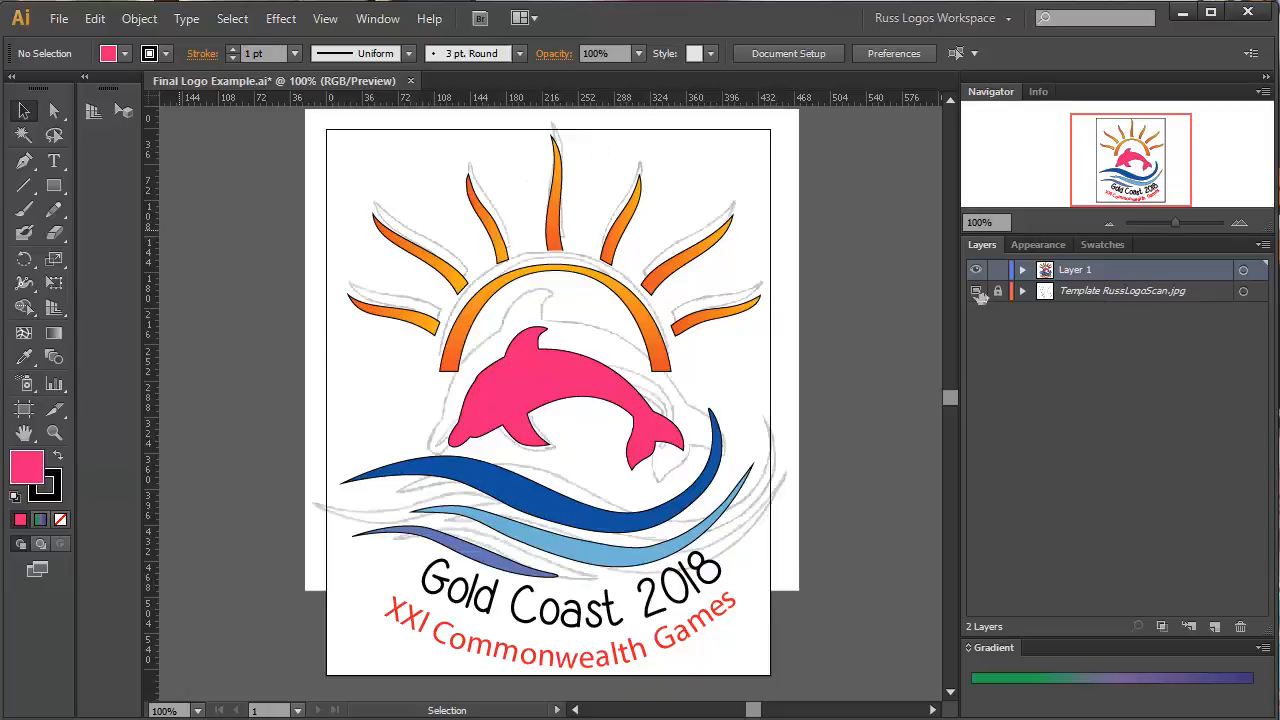
click(979, 291)
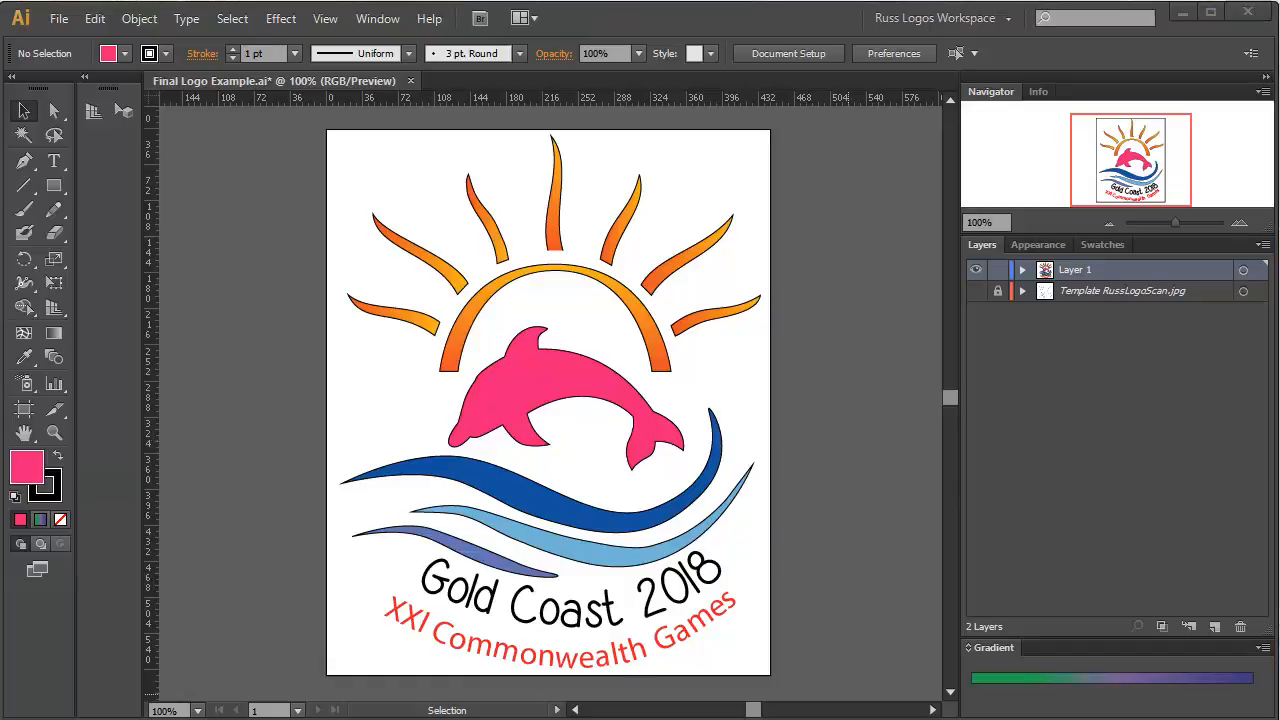
key(alt+Tab)
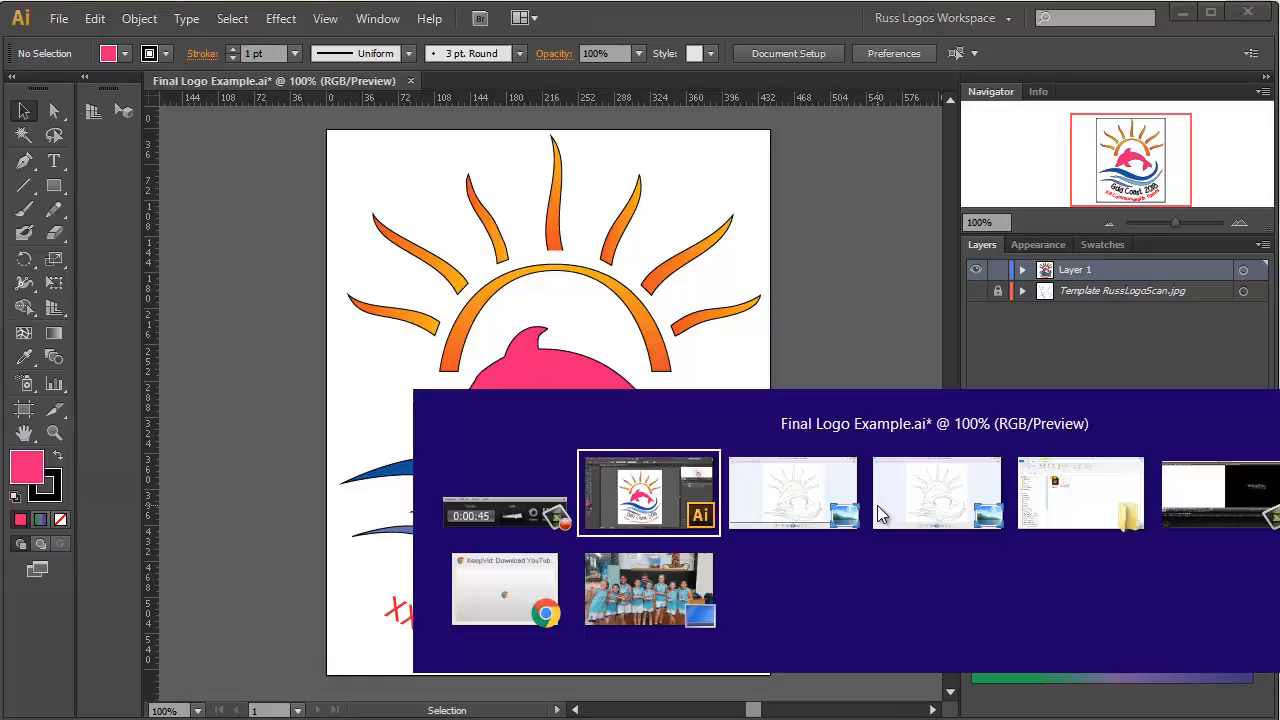
click(877, 506)
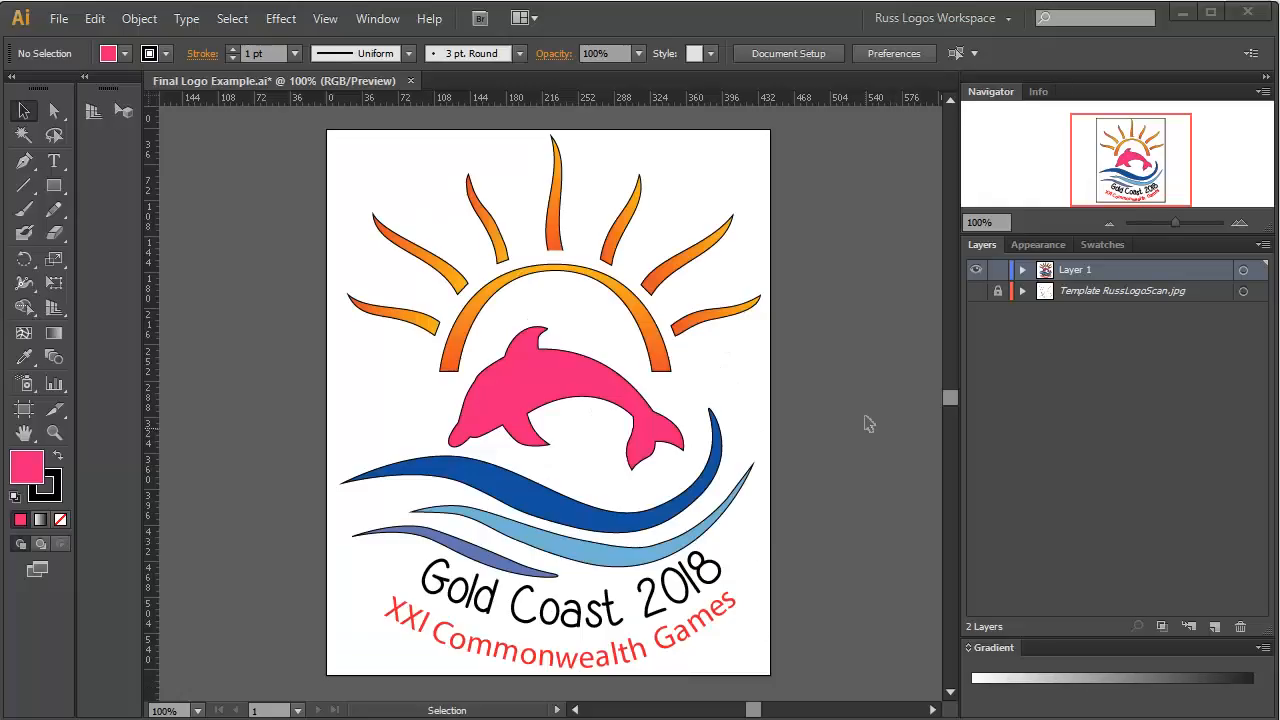
- Create a new one-artboard RGB document, 1000 px wide and 800 px high, in landscape orientation
click(57, 18)
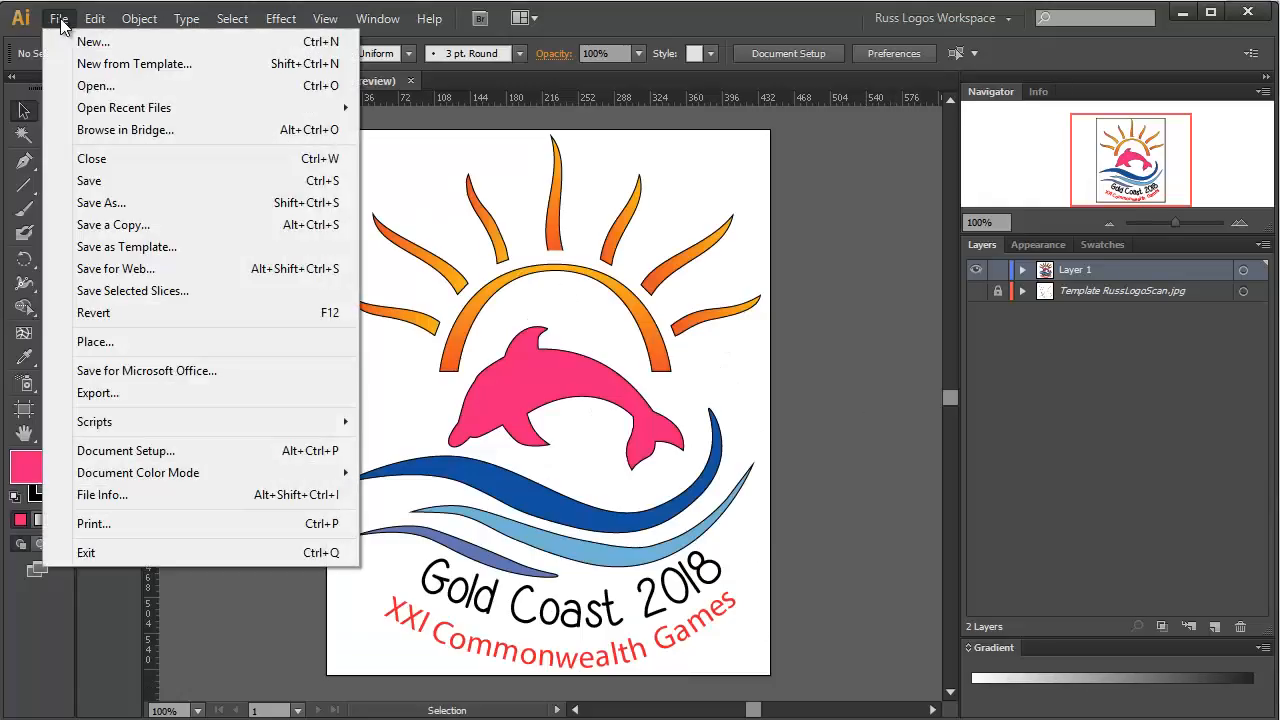
click(80, 42)
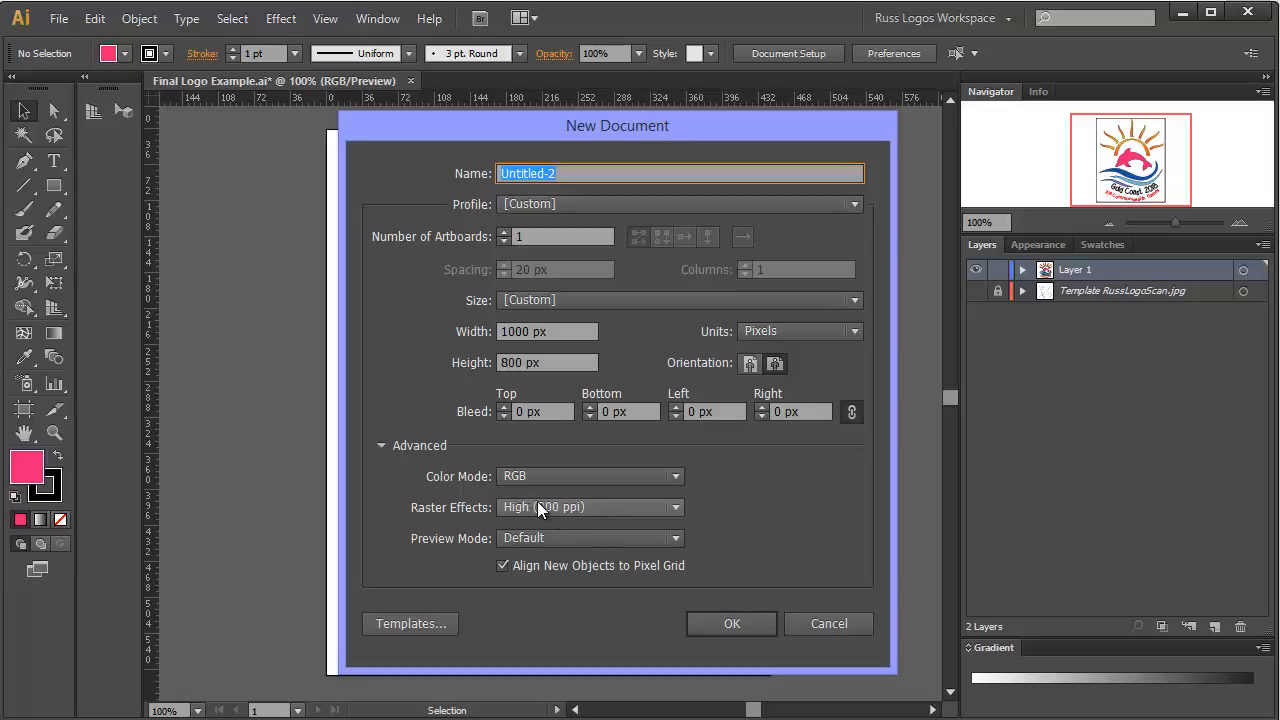
click(727, 622)
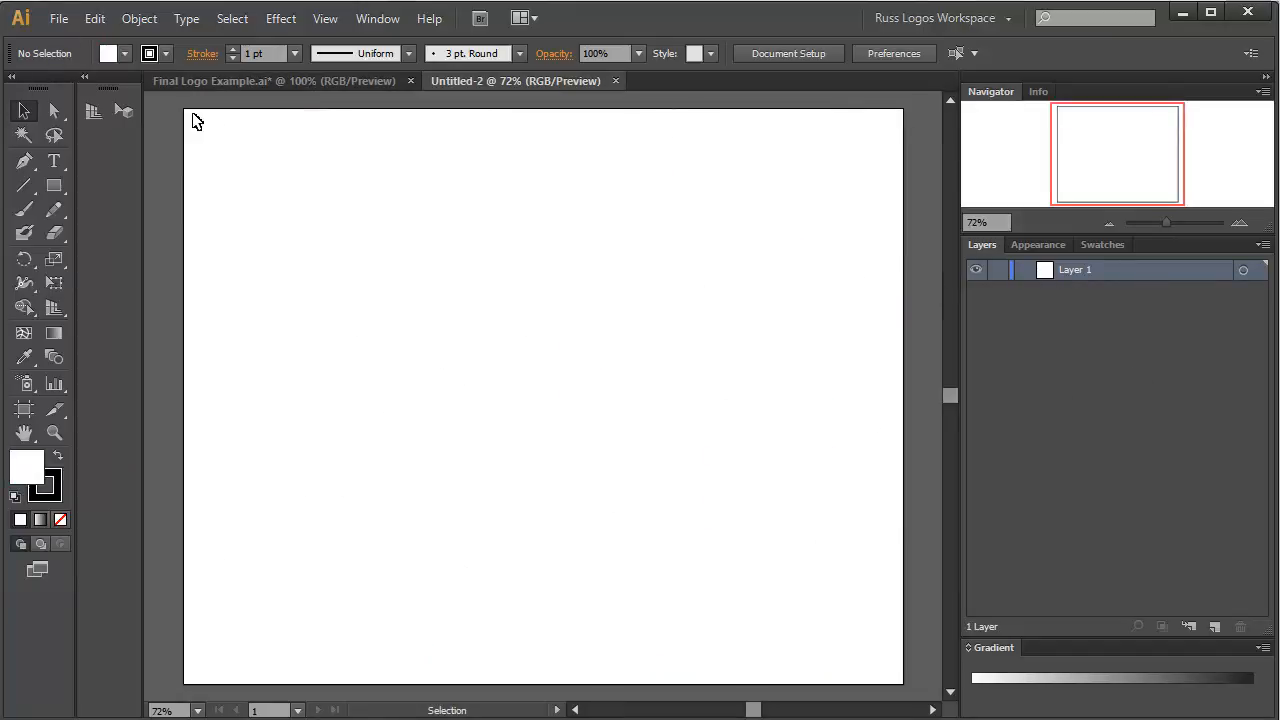
- Place RussLogoScan.jpg into the new document as a template
click(58, 19)
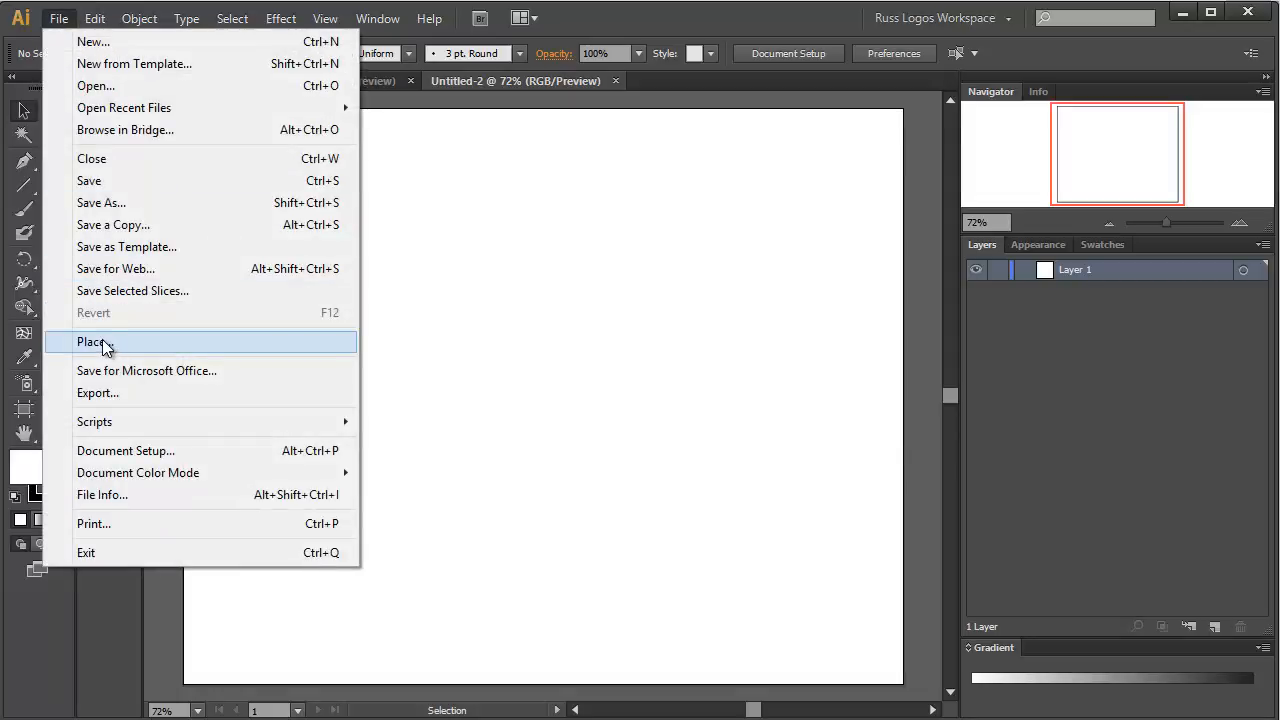
click(104, 344)
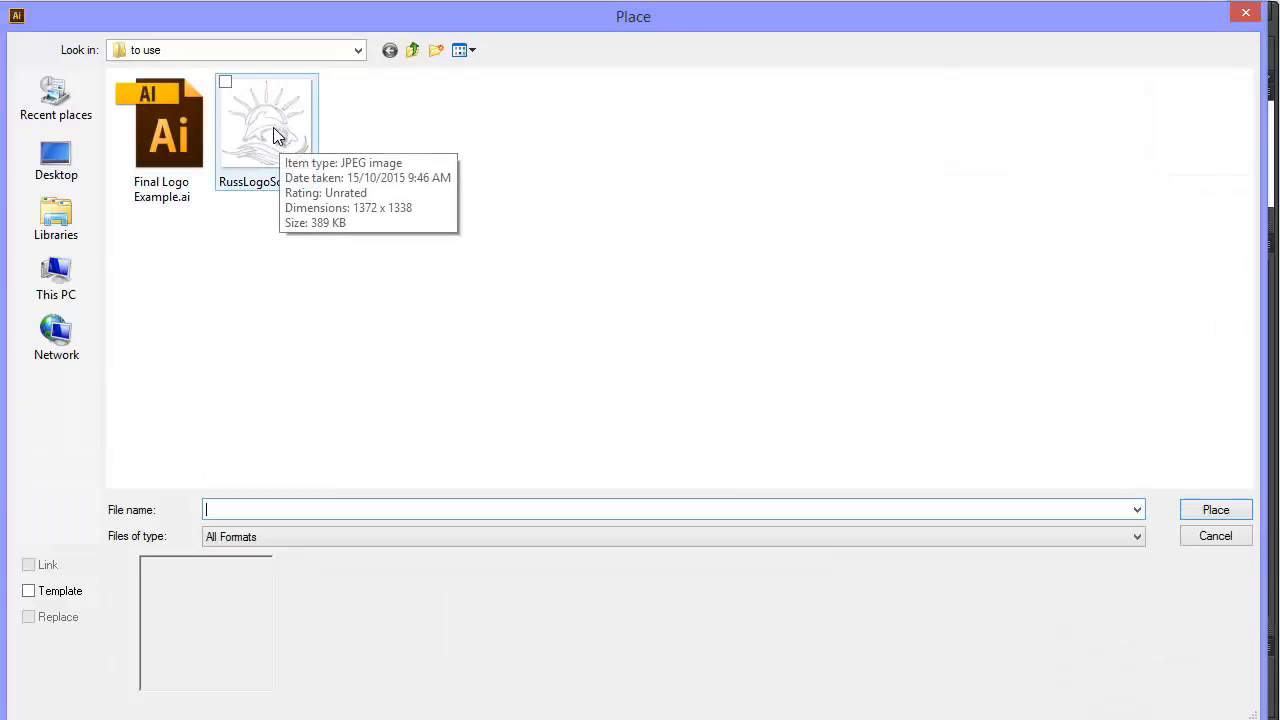
click(273, 127)
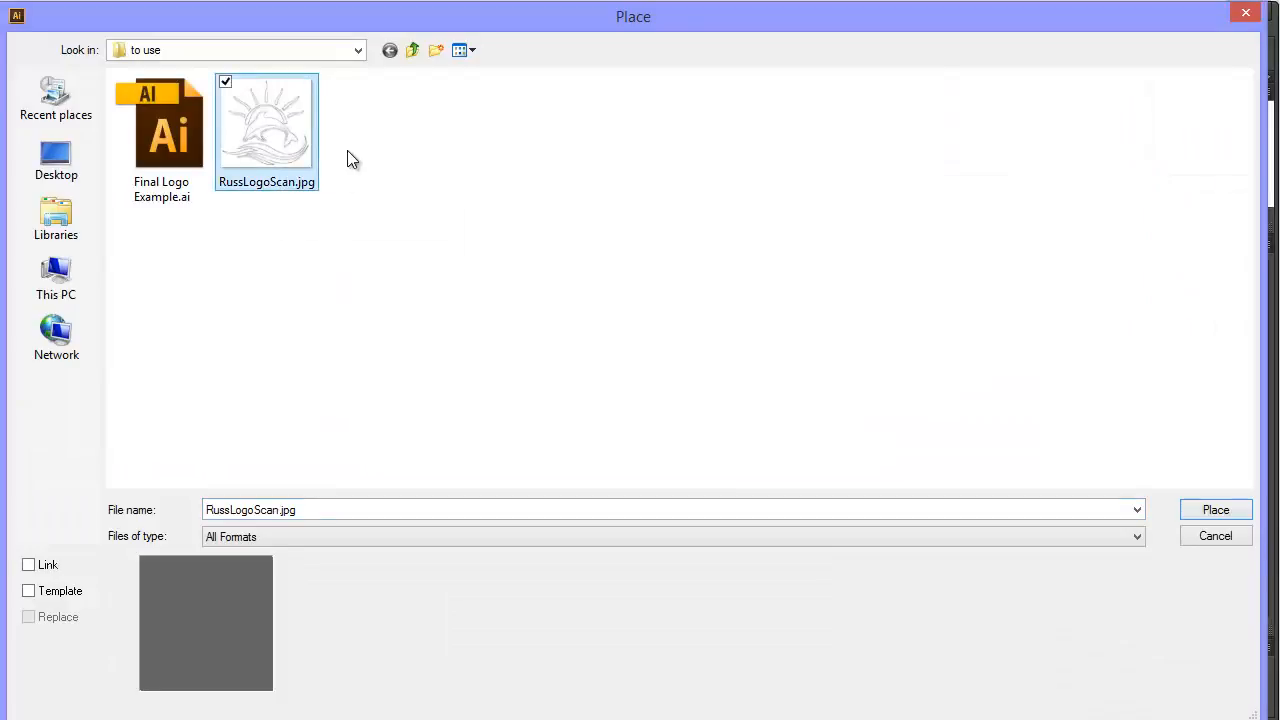
click(30, 591)
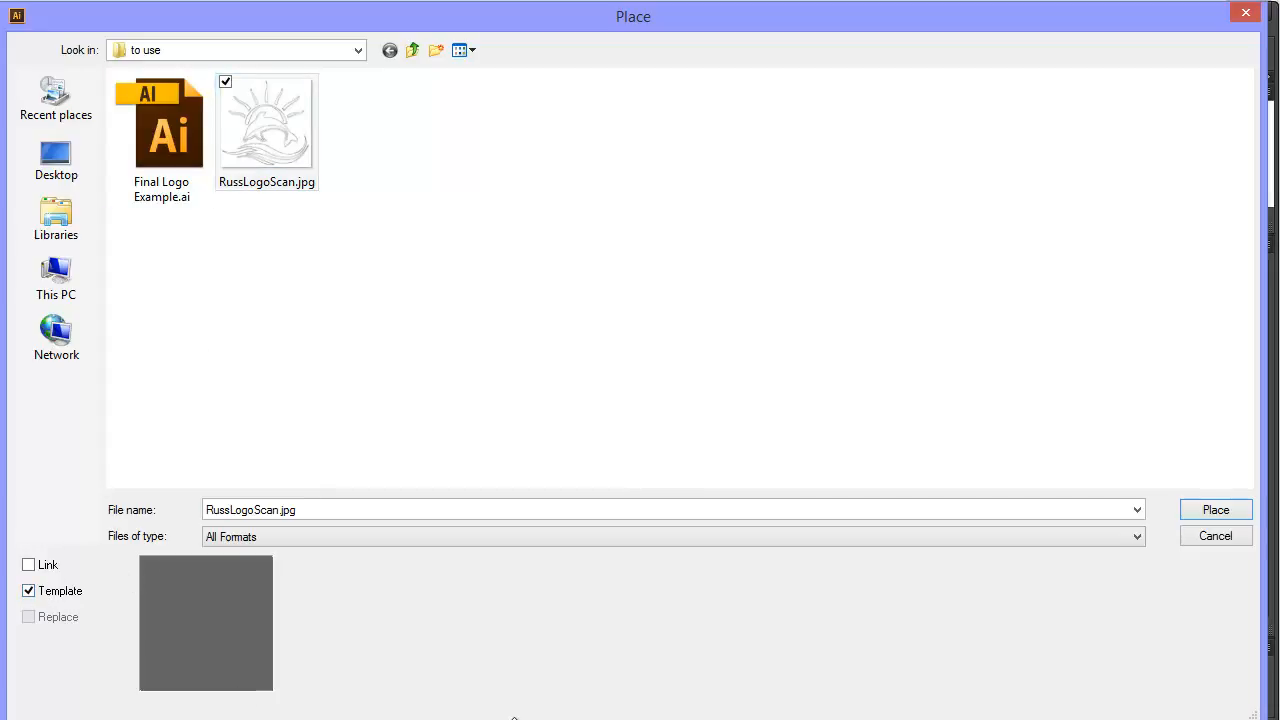
click(1214, 511)
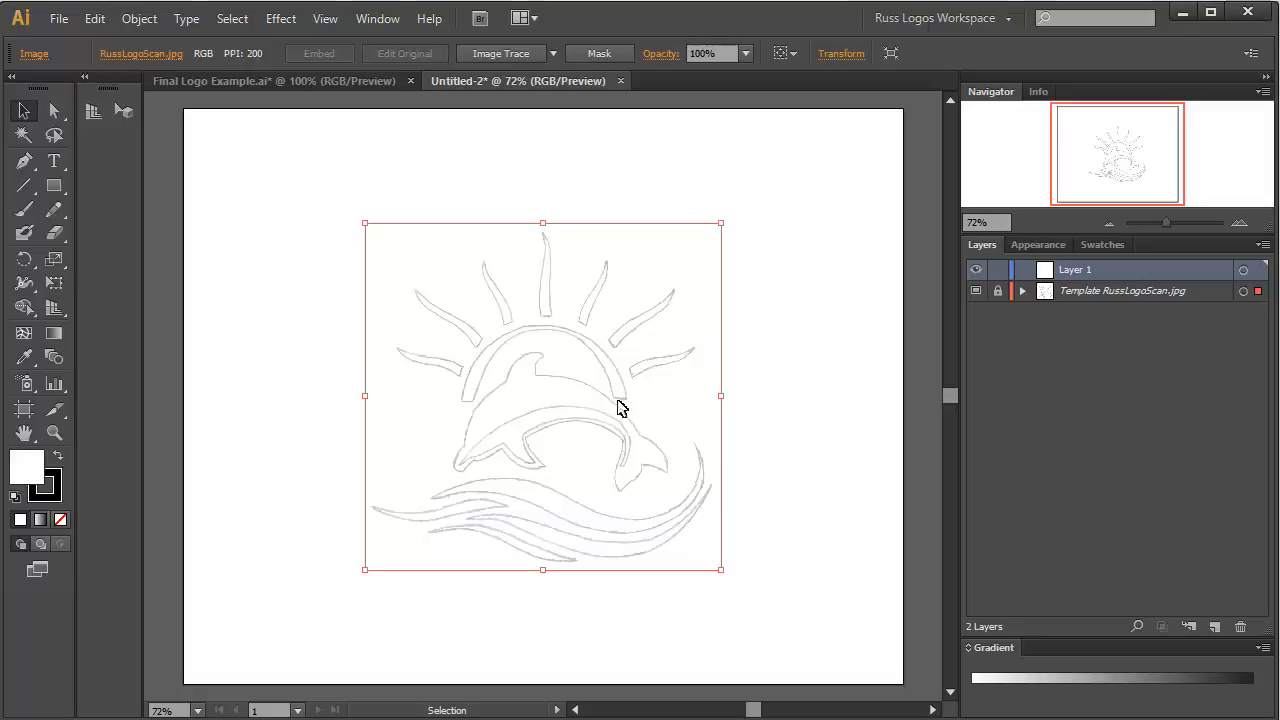
- Check the scan template by toggling its layer's visibility, and make Layer 1 the active layer
click(977, 292)
click(977, 292)
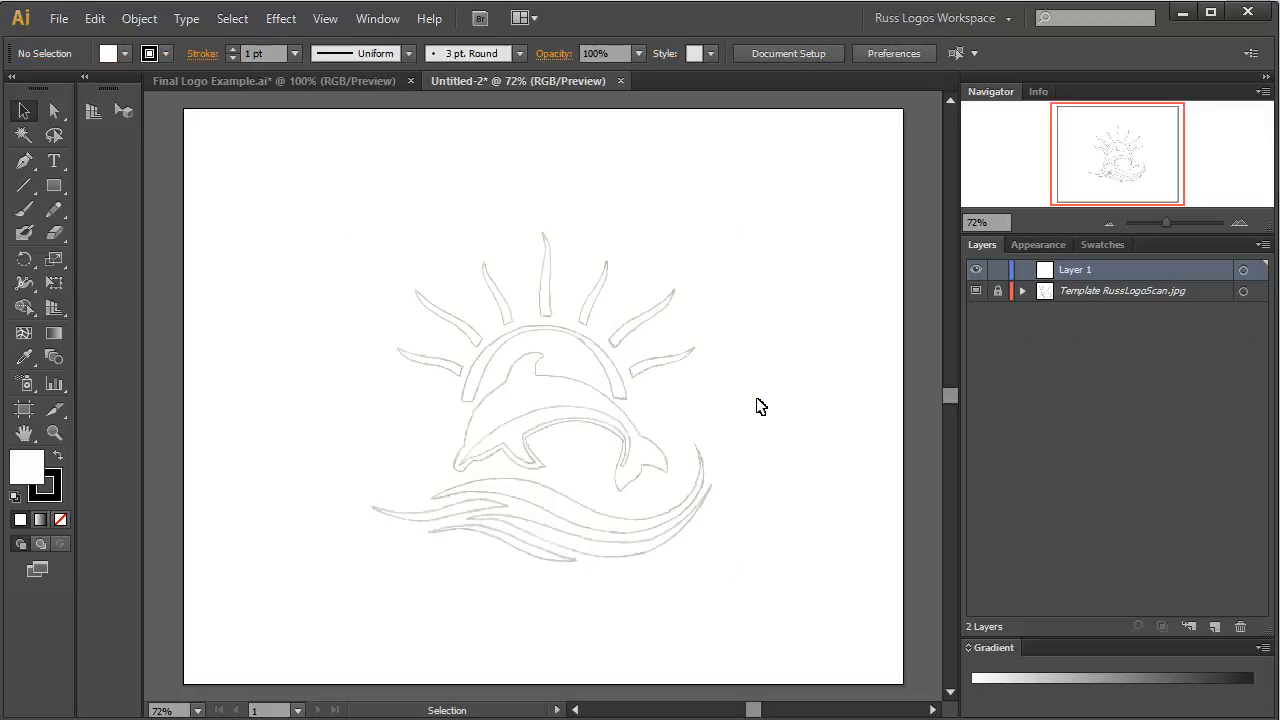
click(1092, 288)
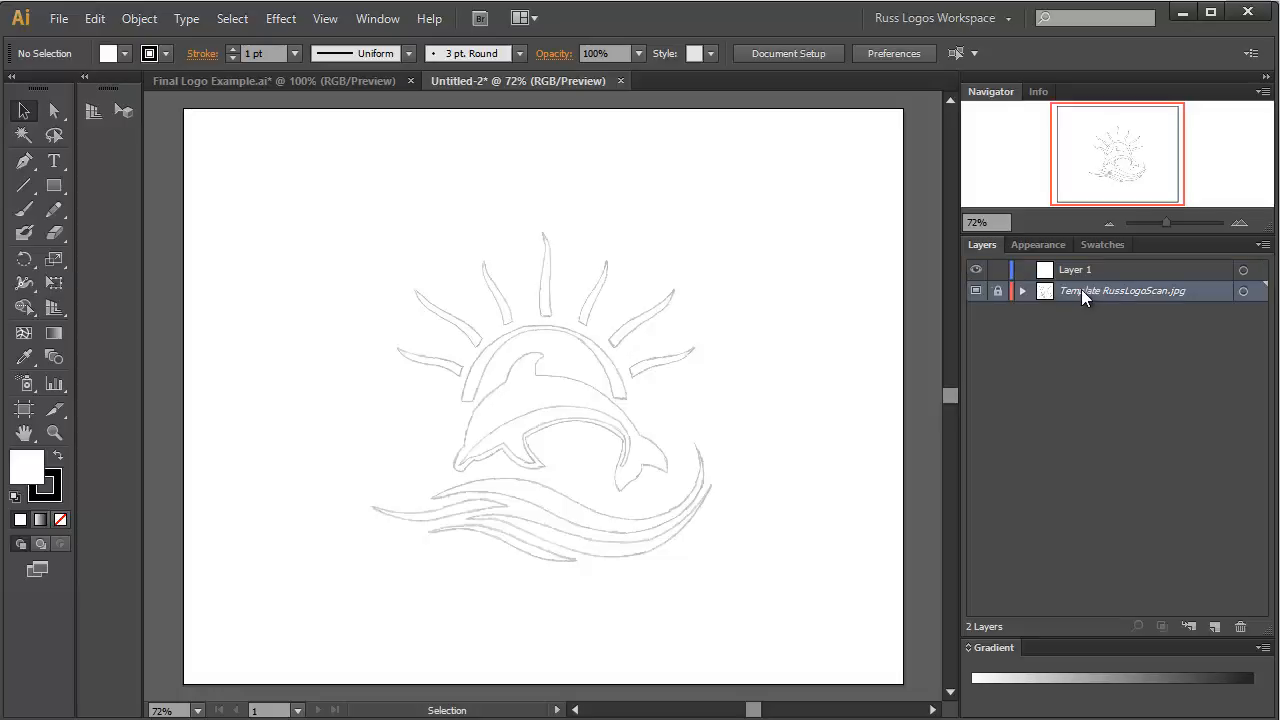
click(1078, 272)
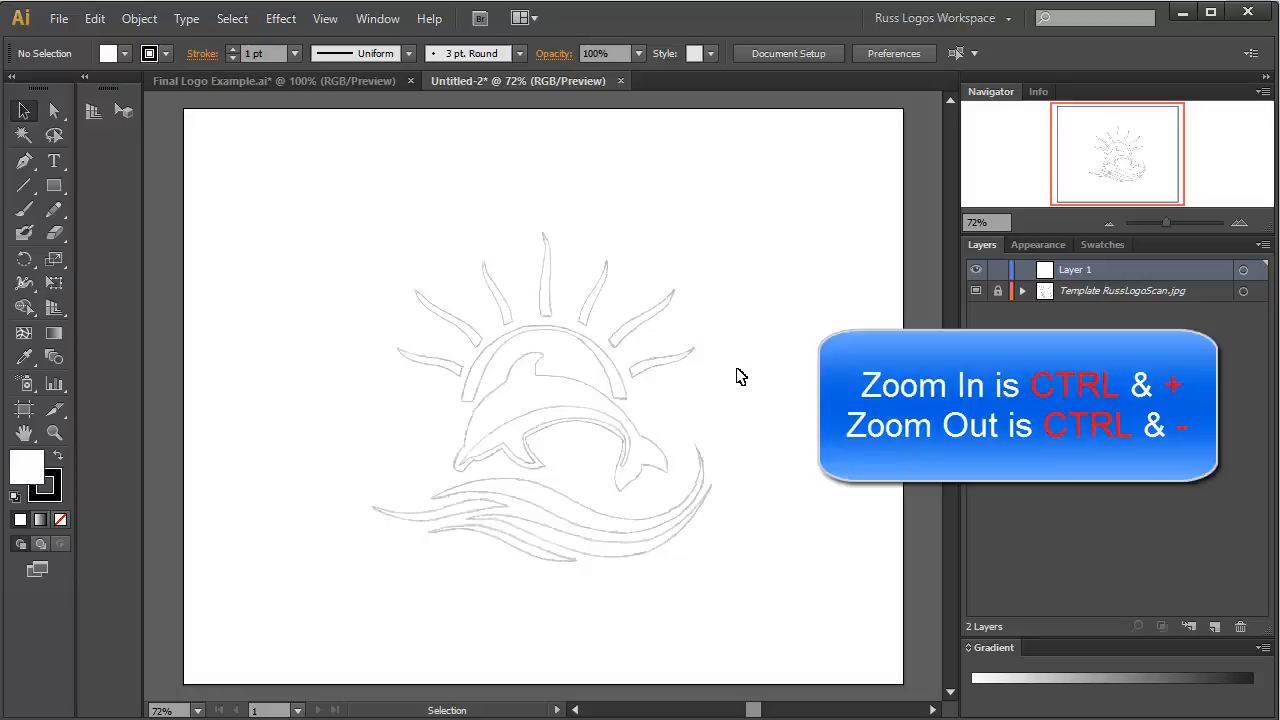
key(ctrl+plus)
key(ctrl+plus)
key(ctrl+plus)
key(ctrl+plus)
key(ctrl+plus)
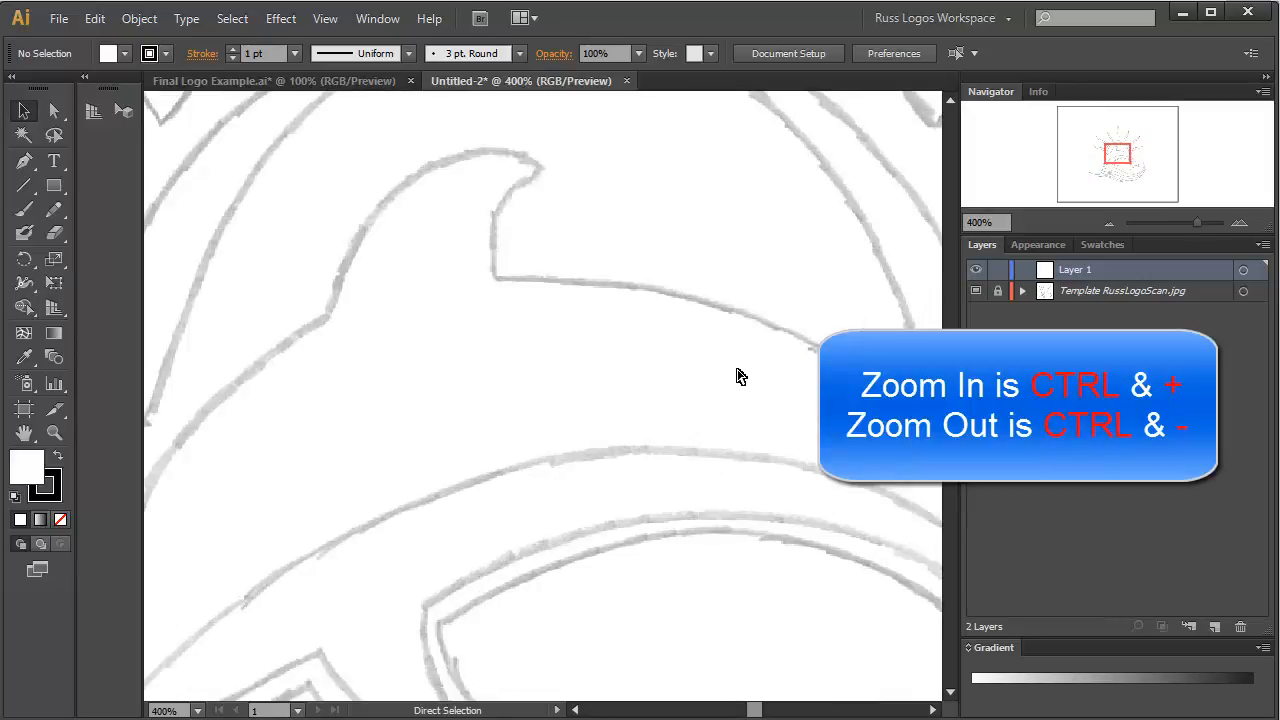
key(ctrl+minus)
key(ctrl+minus)
key(ctrl+minus)
key(ctrl+minus)
key(ctrl+minus)
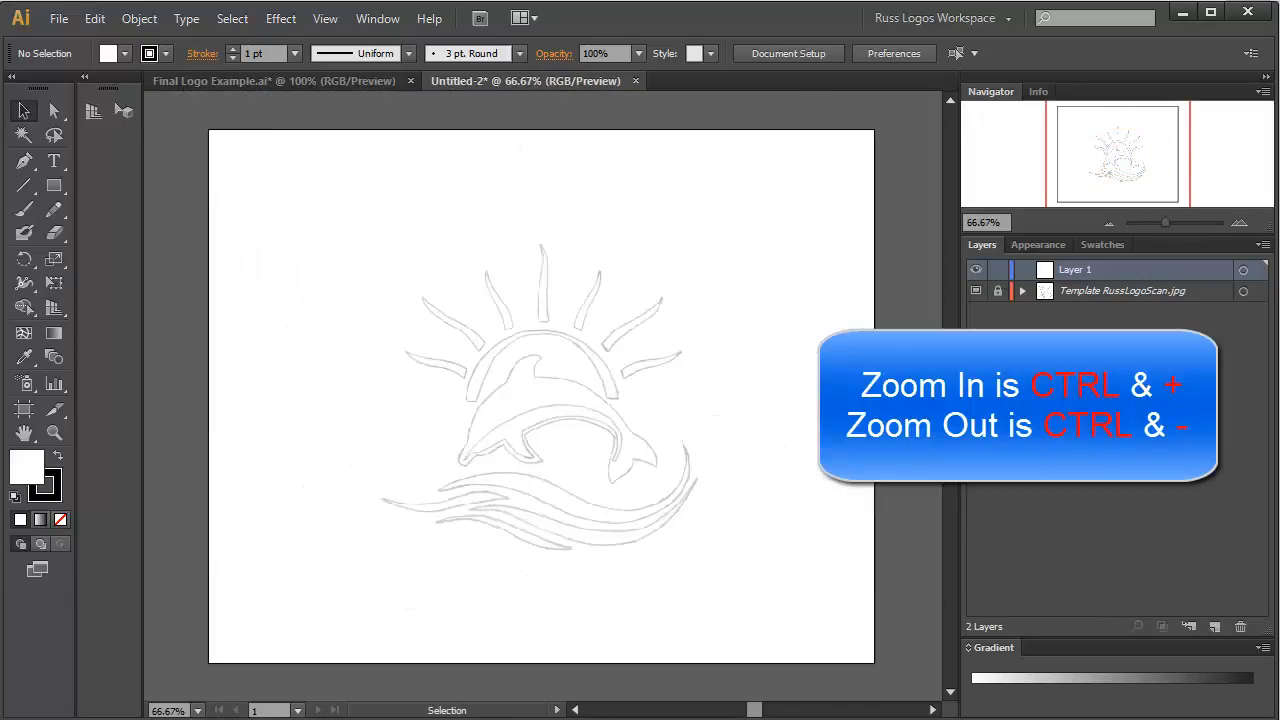
click(378, 18)
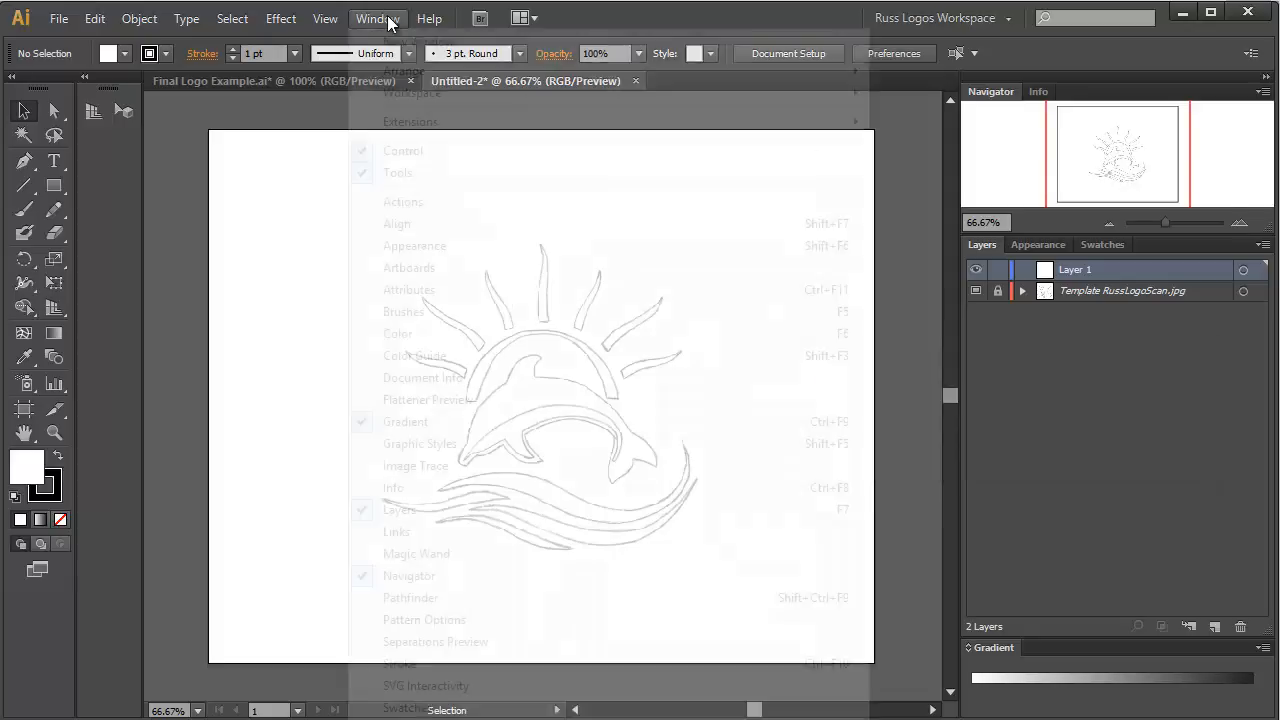
click(377, 20)
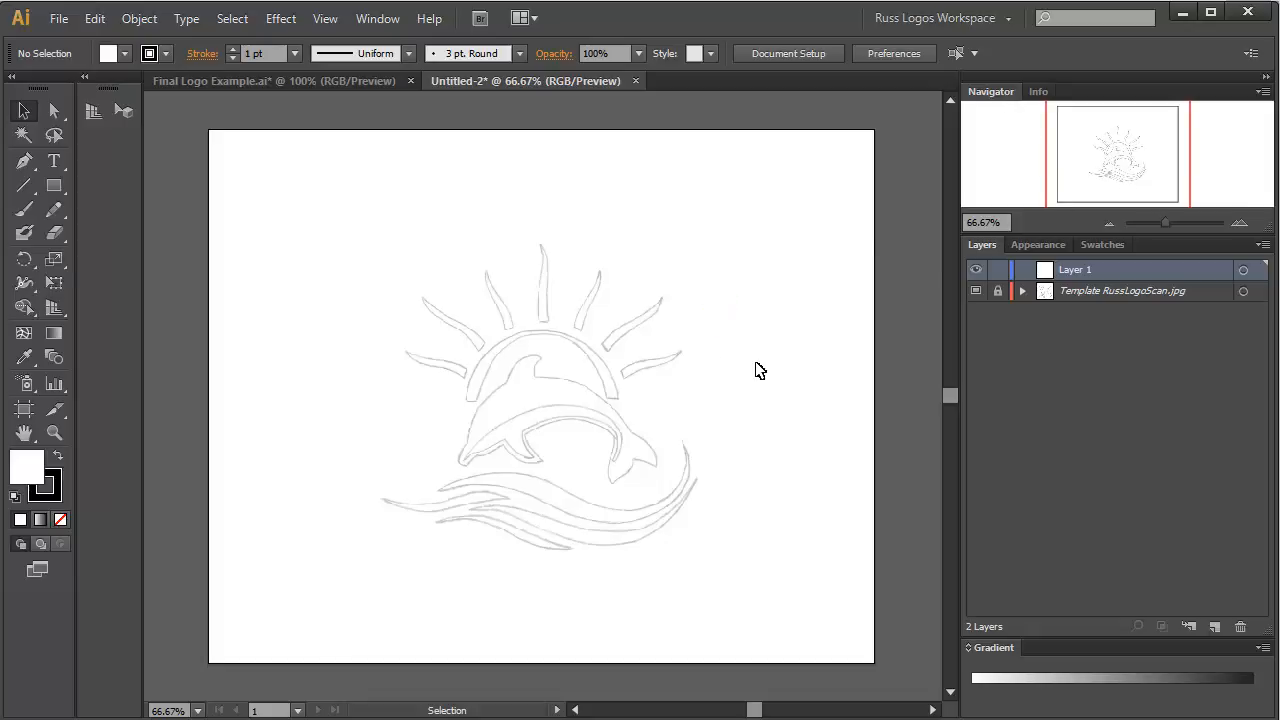
- Examine the scanned sketch at 300% magnification, from the dolphin up to the sun's upper rays
key(ctrl+equal)
key(ctrl+equal)
key(ctrl+equal)
key(ctrl+equal)
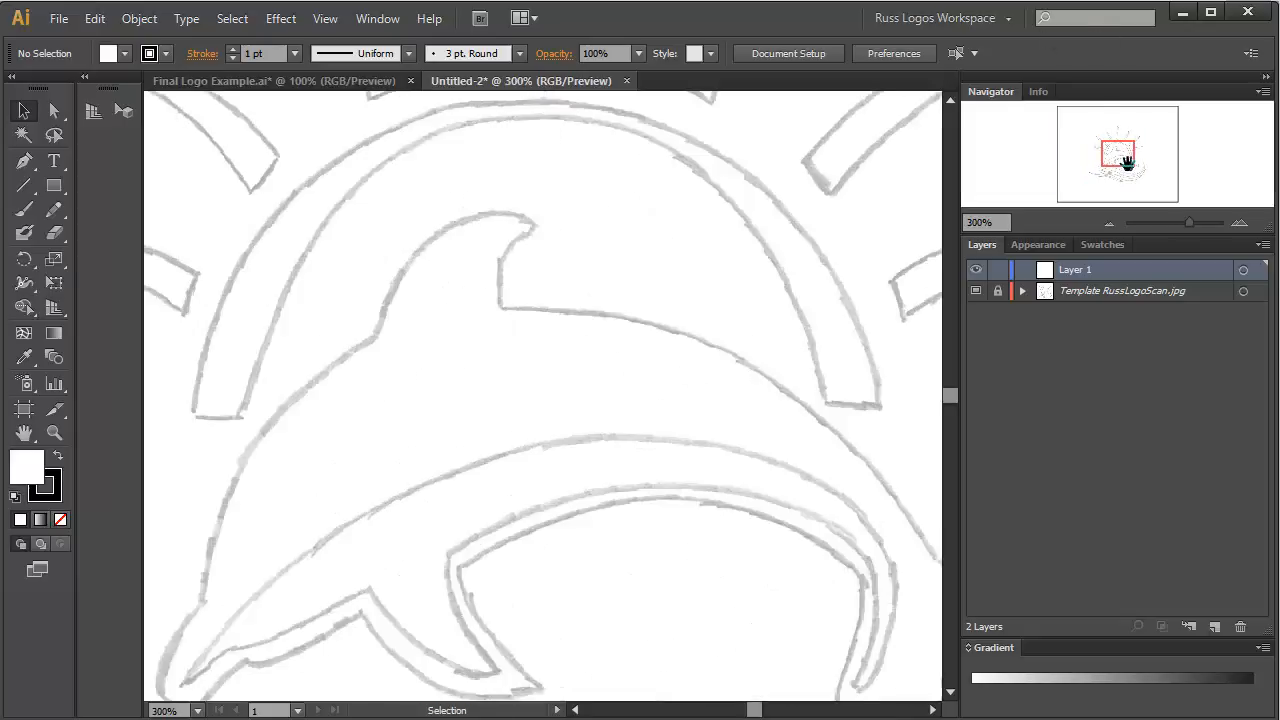
mouse_move(1126, 160)
mouse_down()
mouse_move(1116, 170)
mouse_move(1128, 166)
mouse_up()
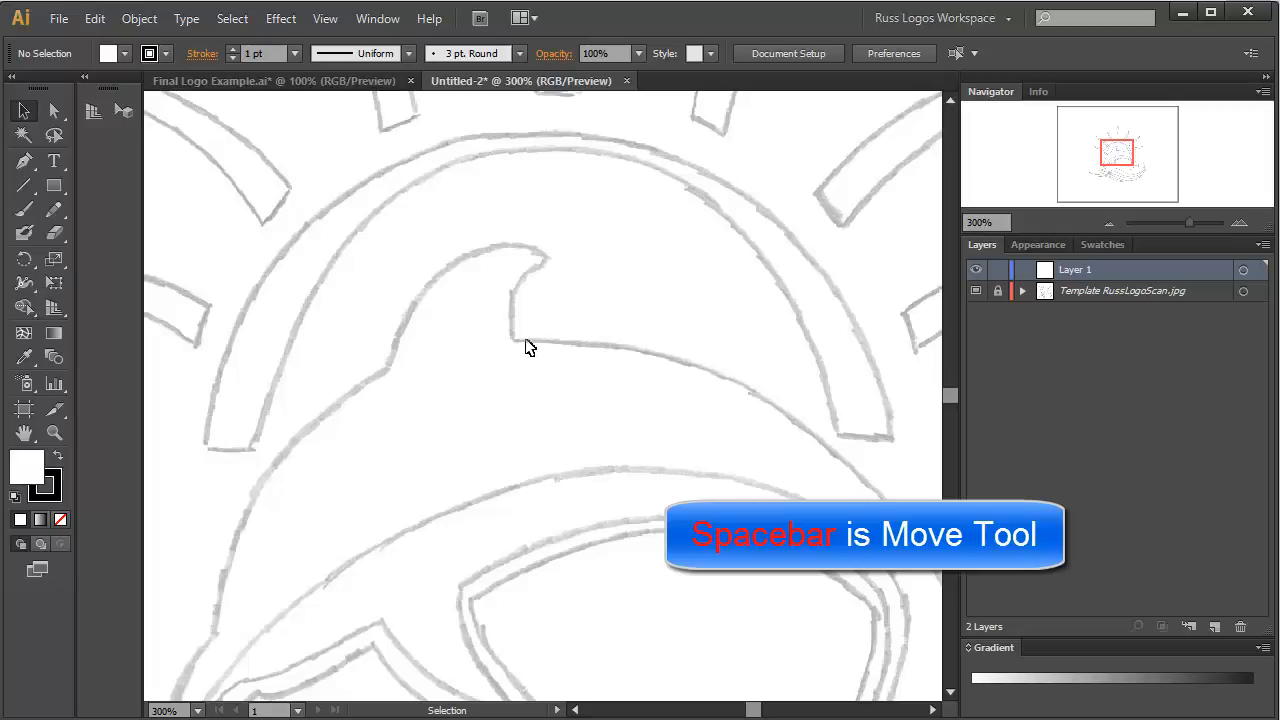
key(space)
key(space)
drag(566, 346, 534, 420)
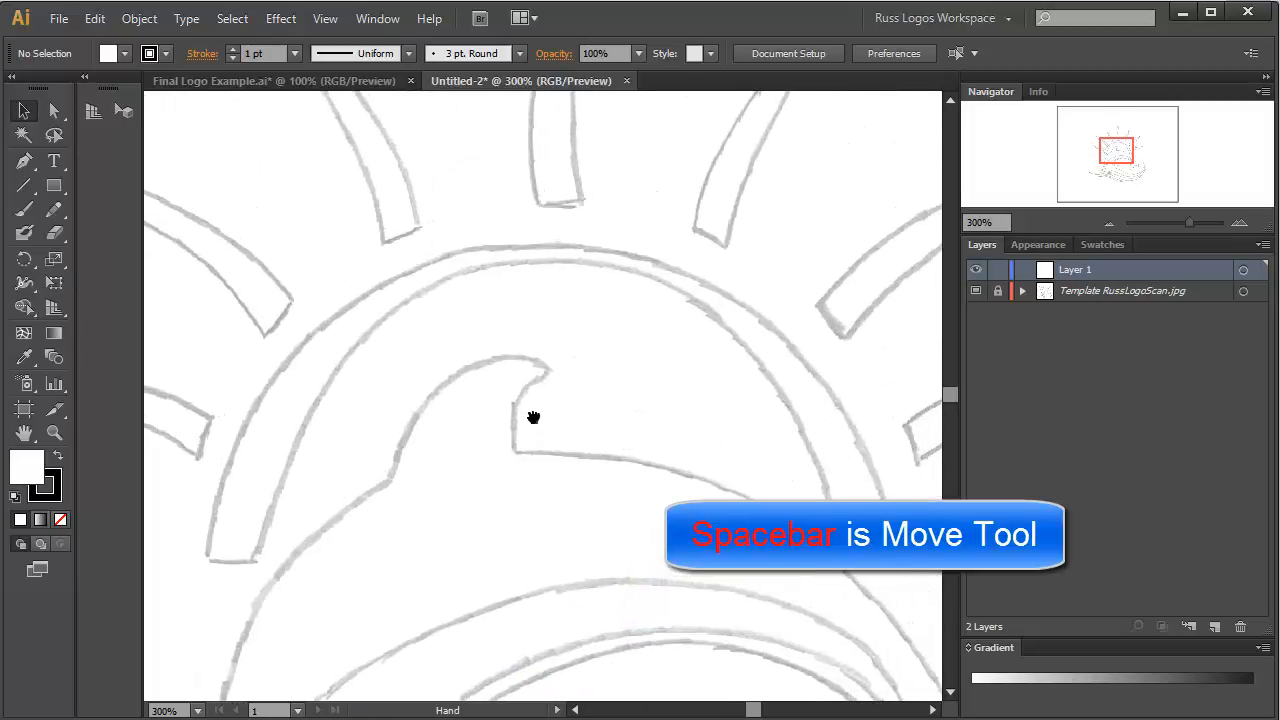
drag(458, 259, 551, 463)
drag(569, 291, 517, 340)
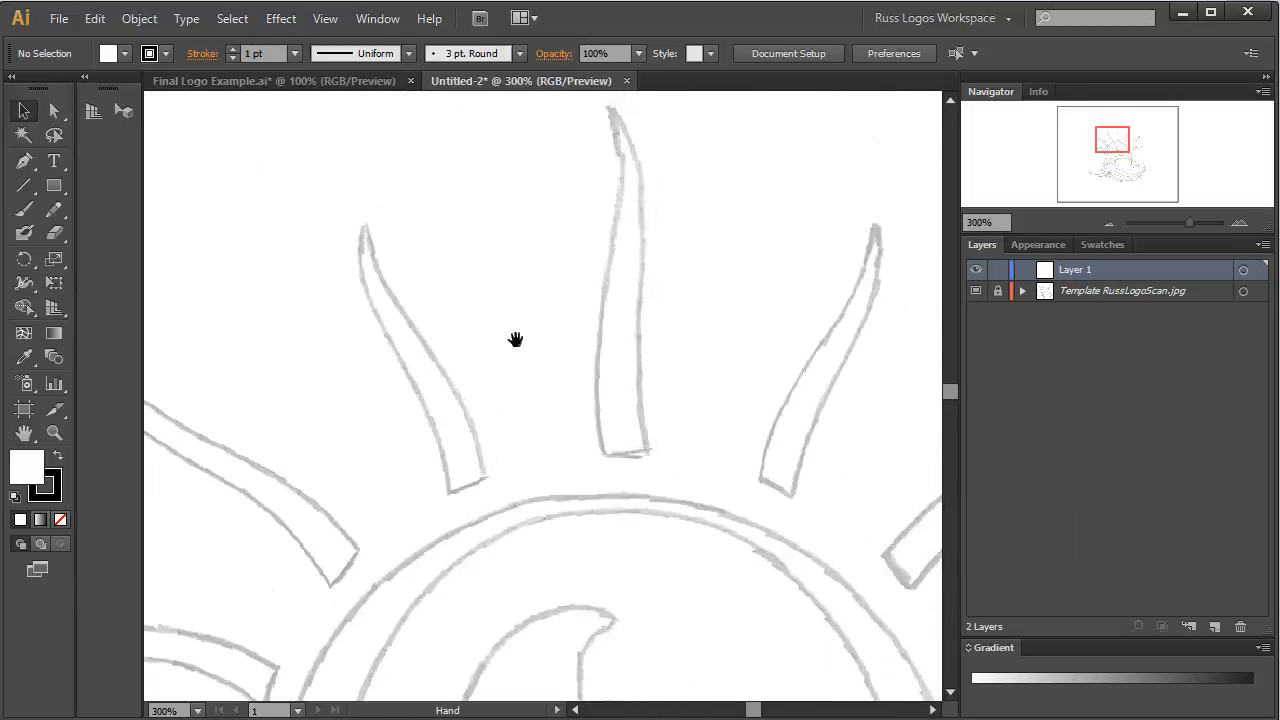
click(1104, 244)
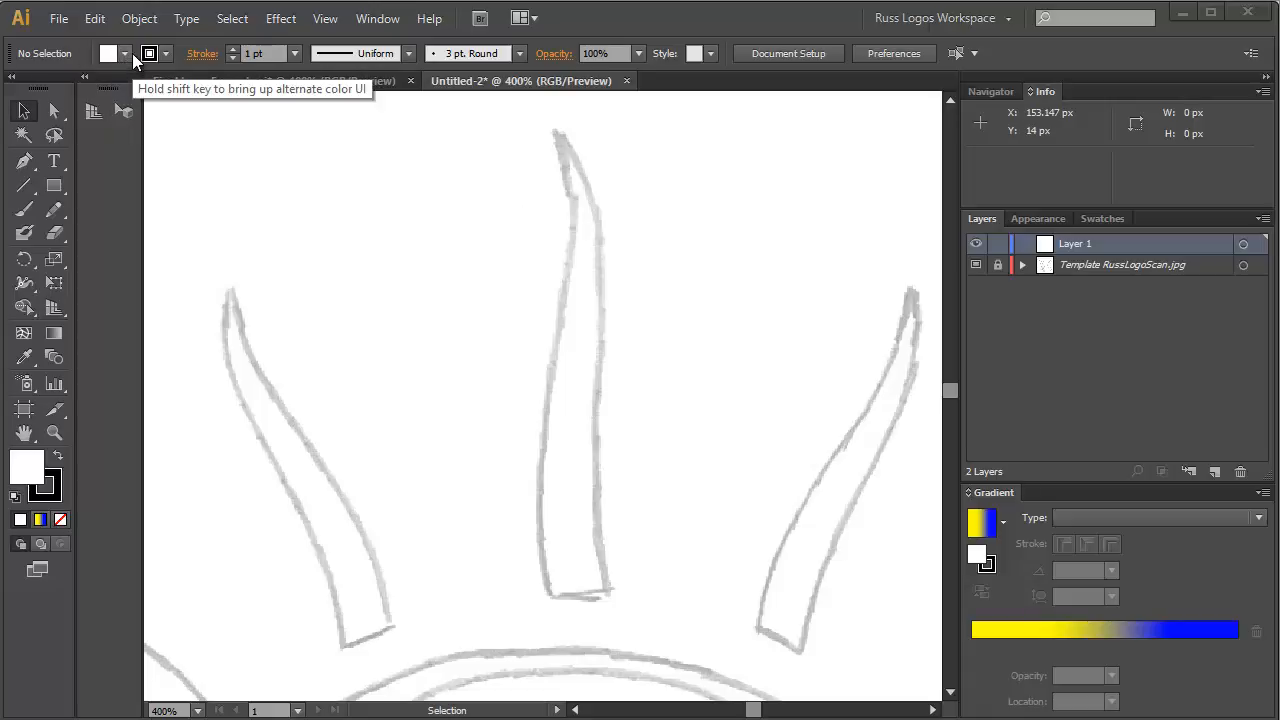
- Draw a closed four-sided practice shape about 42 by 53 px over the centre ray with the Pen tool
click(24, 160)
click(485, 188)
click(652, 260)
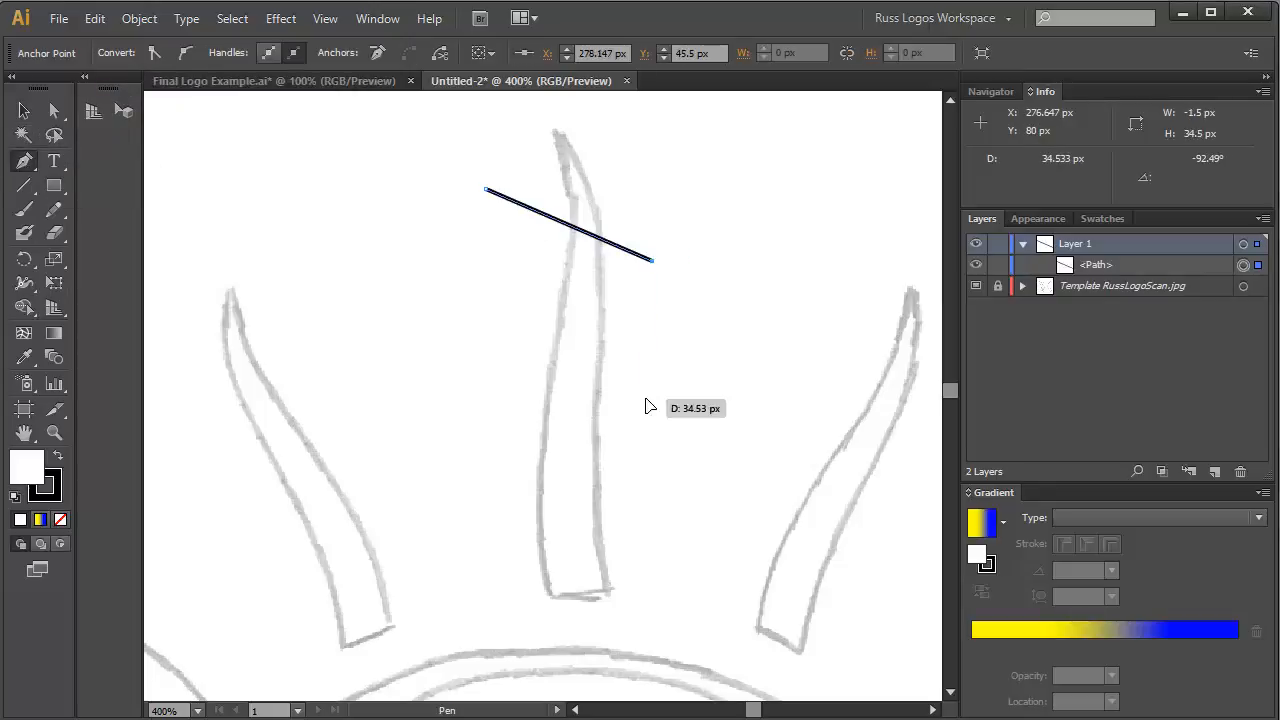
click(647, 398)
click(498, 400)
click(485, 188)
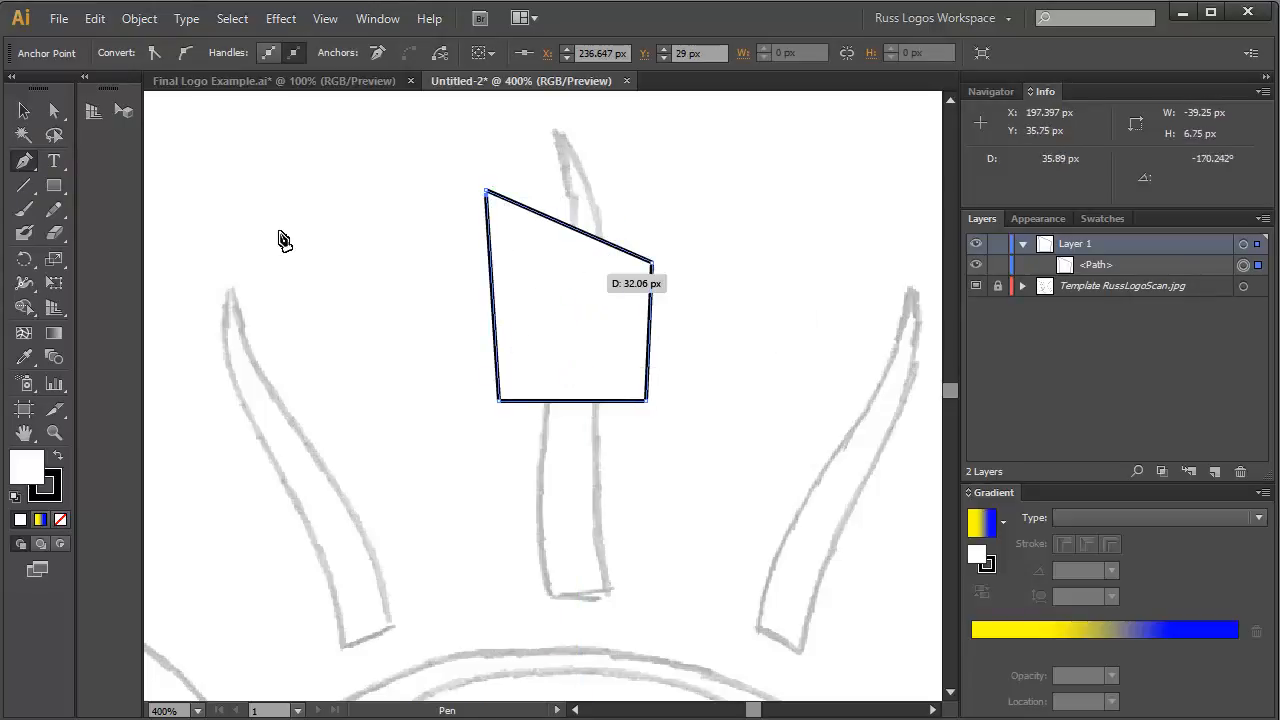
- Set the fill of the four-sided practice shape to None
key(v)
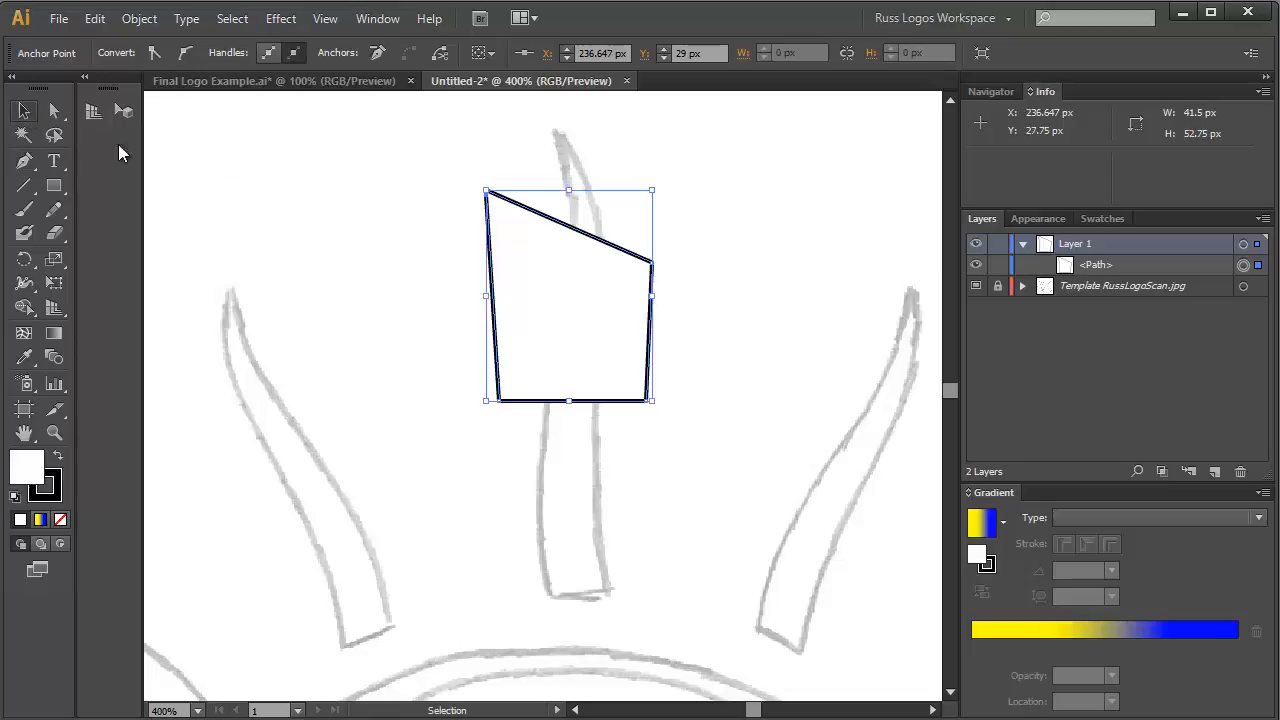
click(530, 269)
click(124, 53)
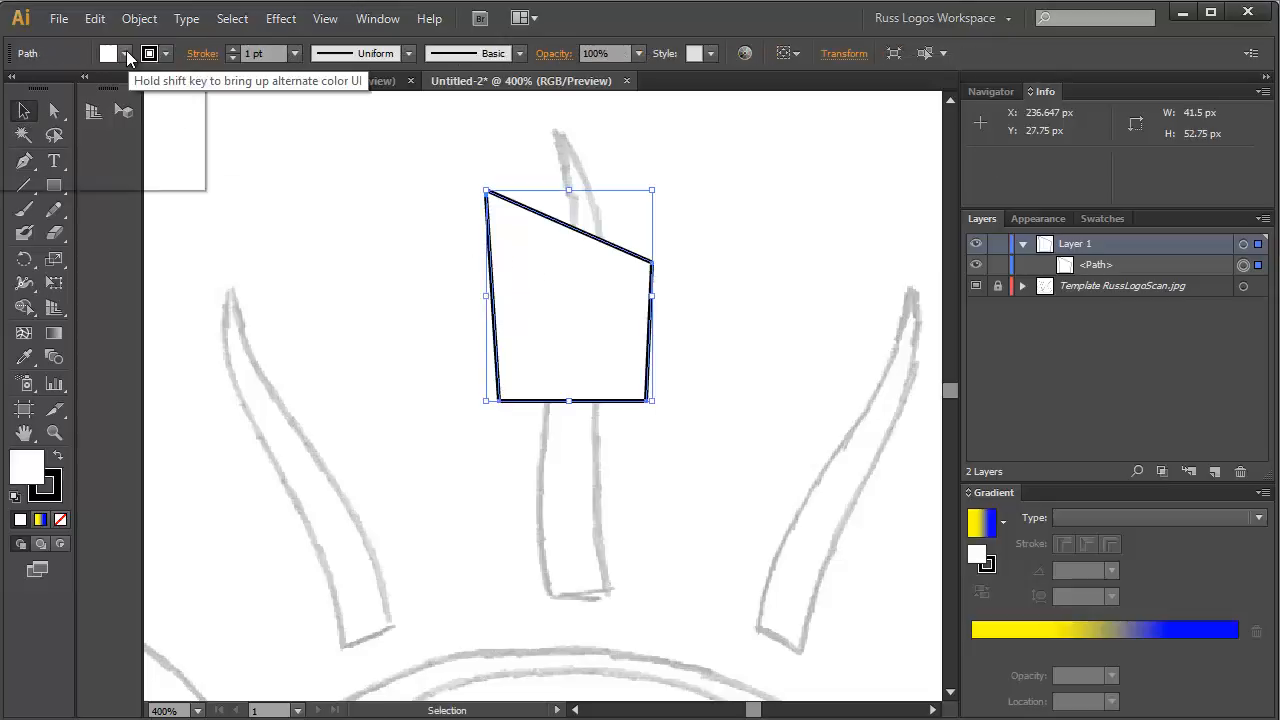
click(5, 87)
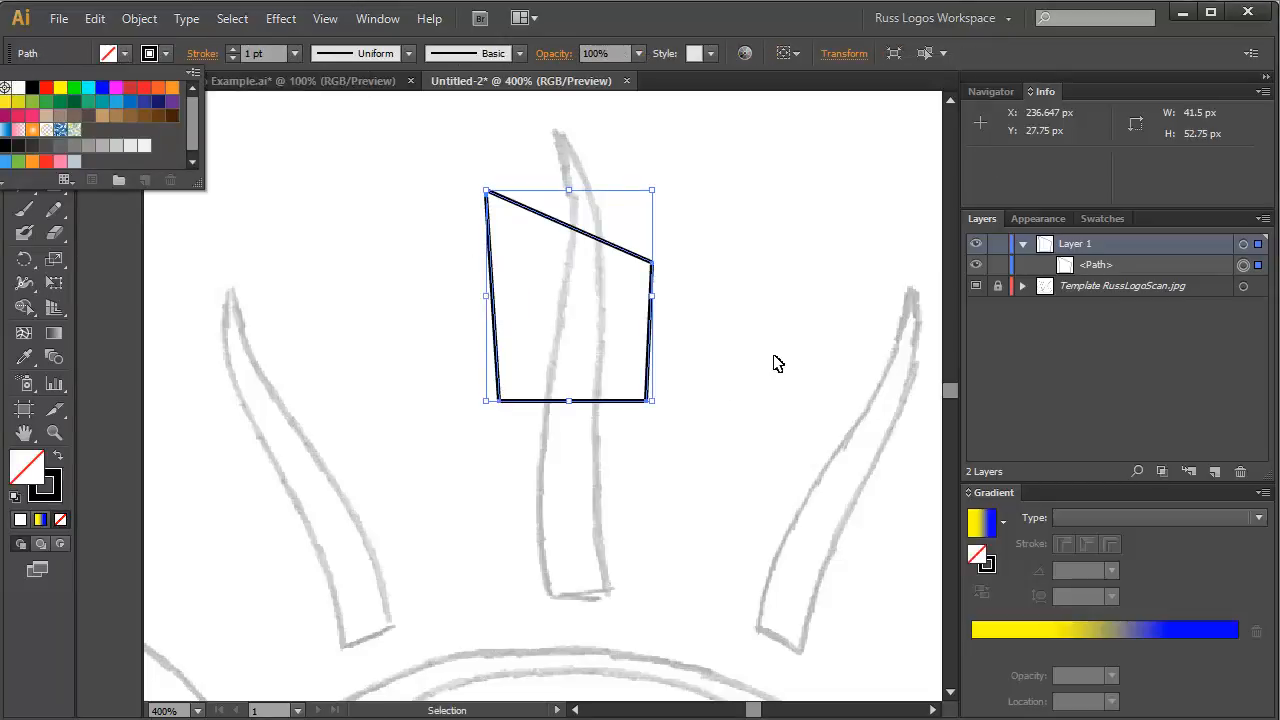
click(779, 354)
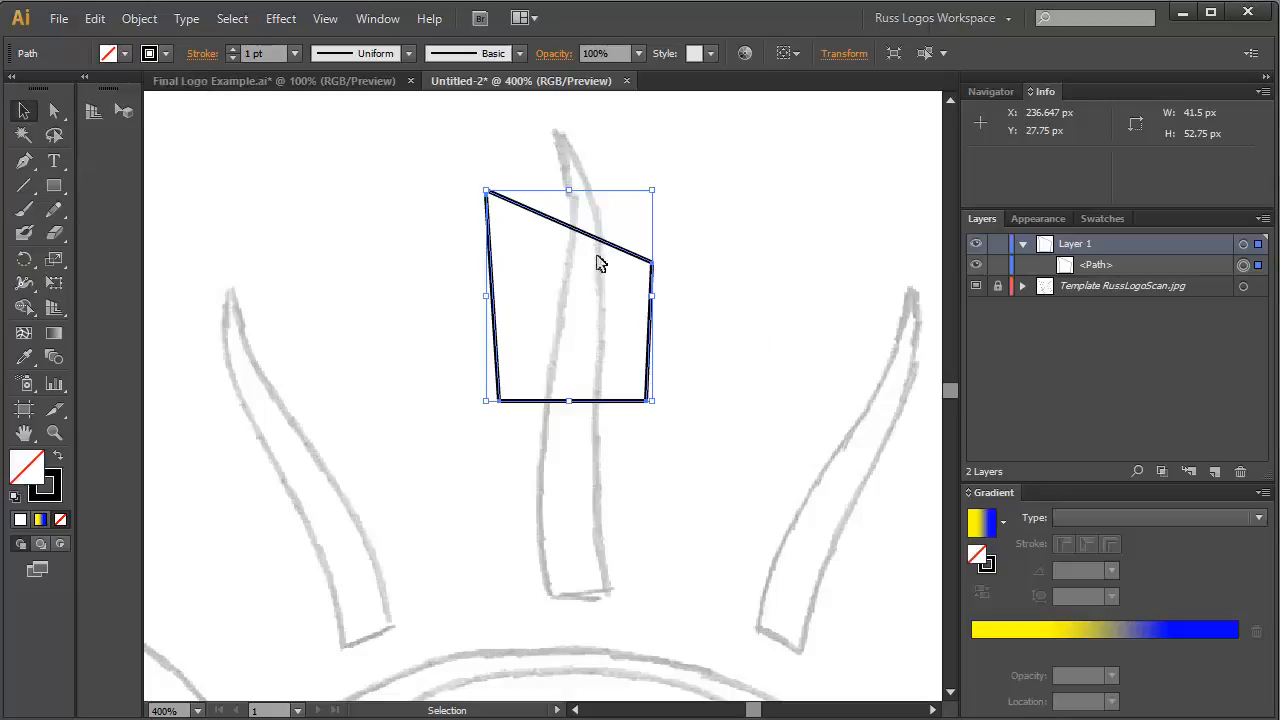
- Delete the four-sided practice shape from Layer 1
click(730, 285)
click(632, 264)
key(Delete)
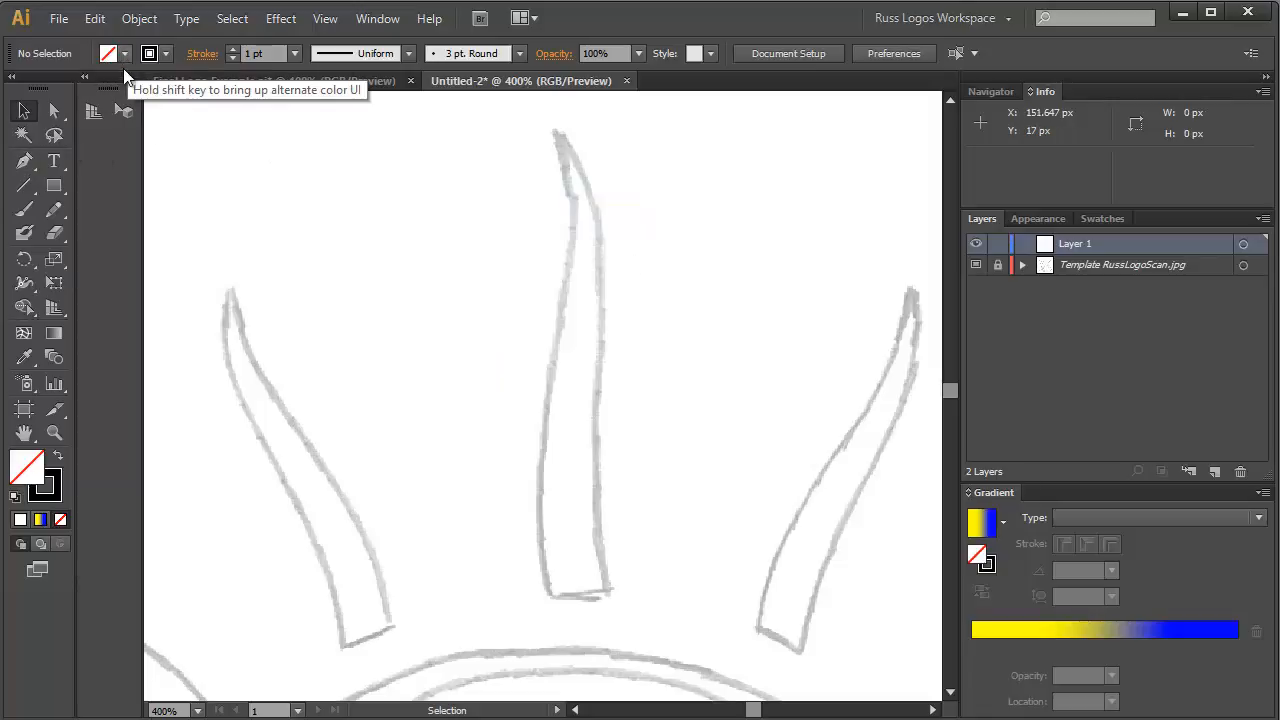
- Trace the sun's centre ray with the Pen tool as a closed straight-sided path of seven anchor points, about 18 by 116 px
click(24, 160)
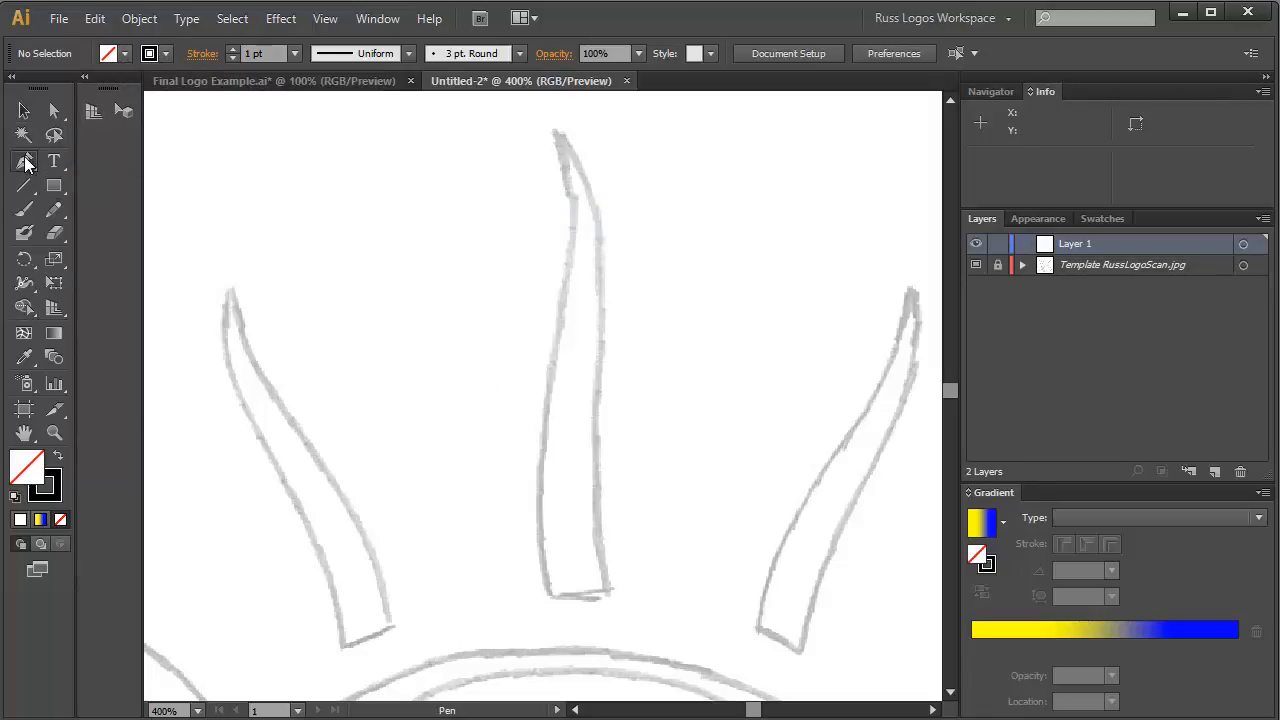
click(558, 132)
click(598, 224)
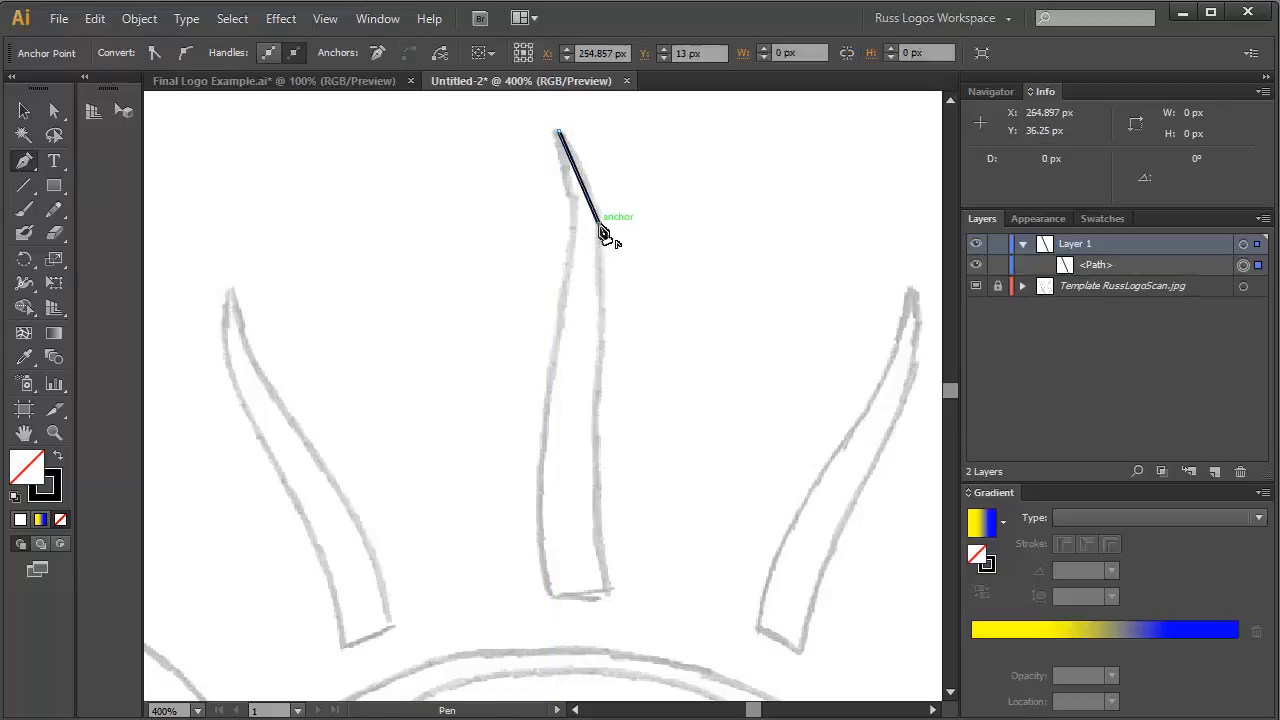
click(593, 428)
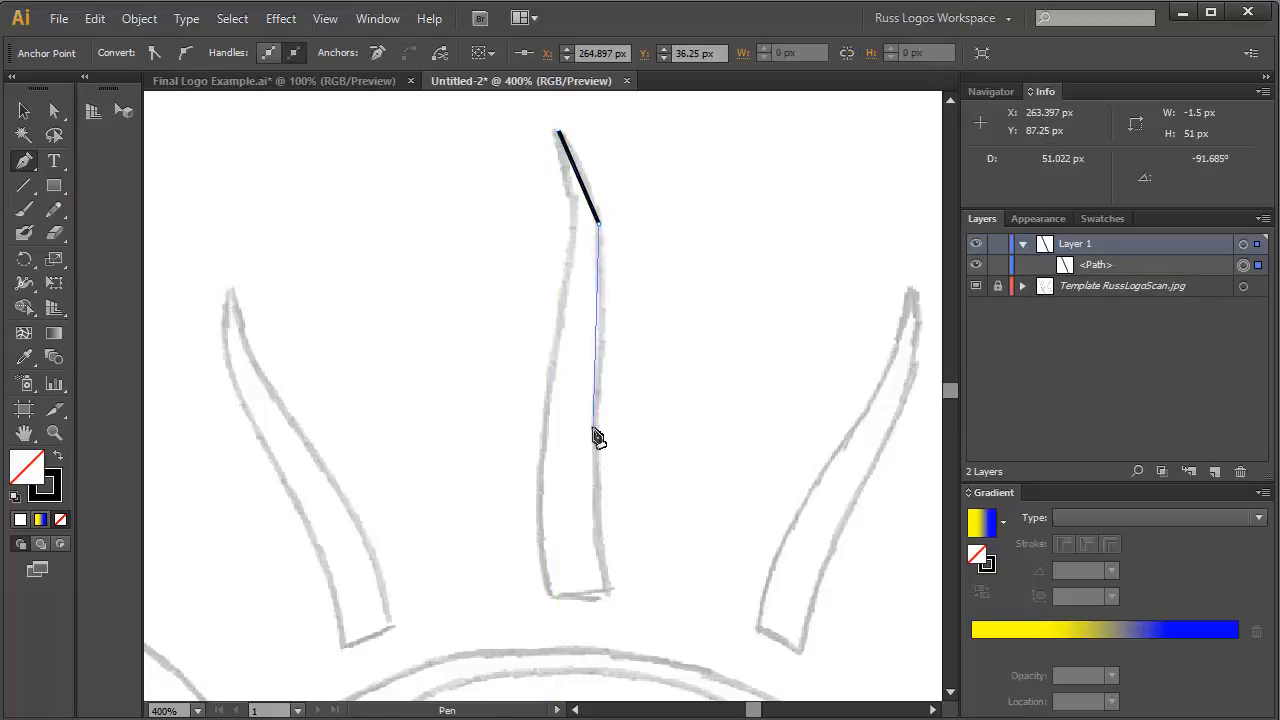
click(608, 590)
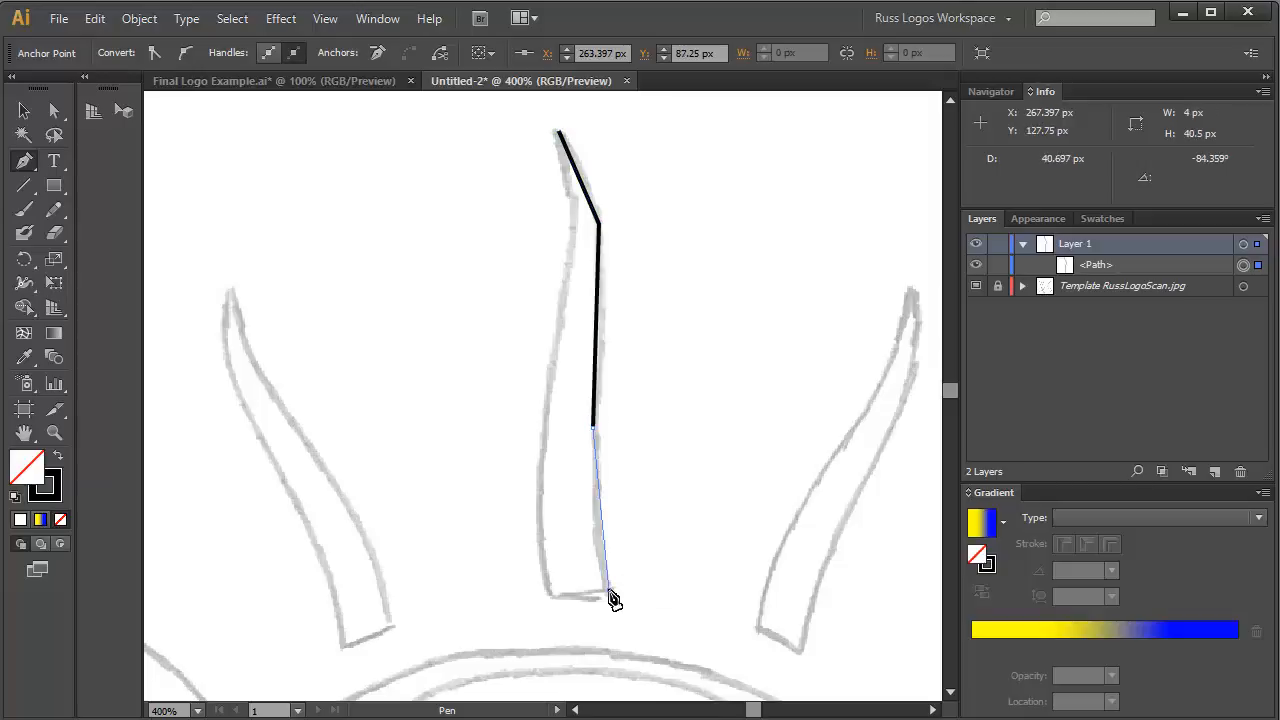
click(552, 596)
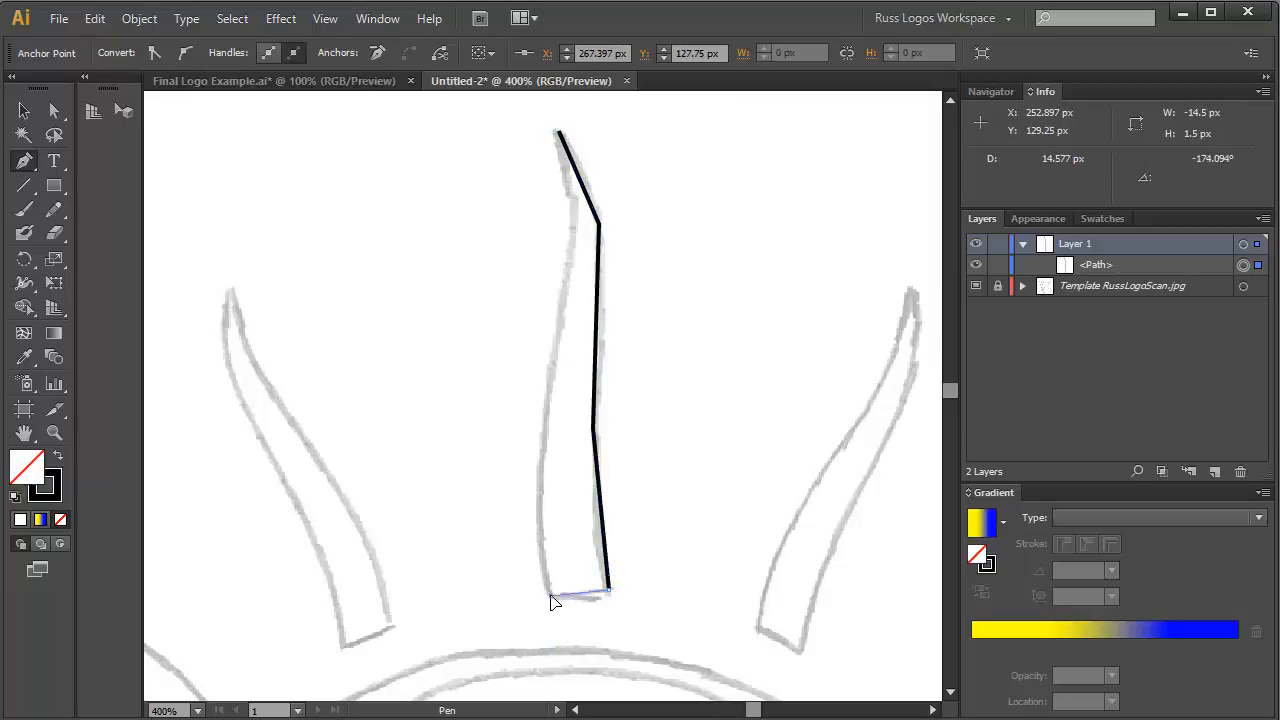
click(539, 474)
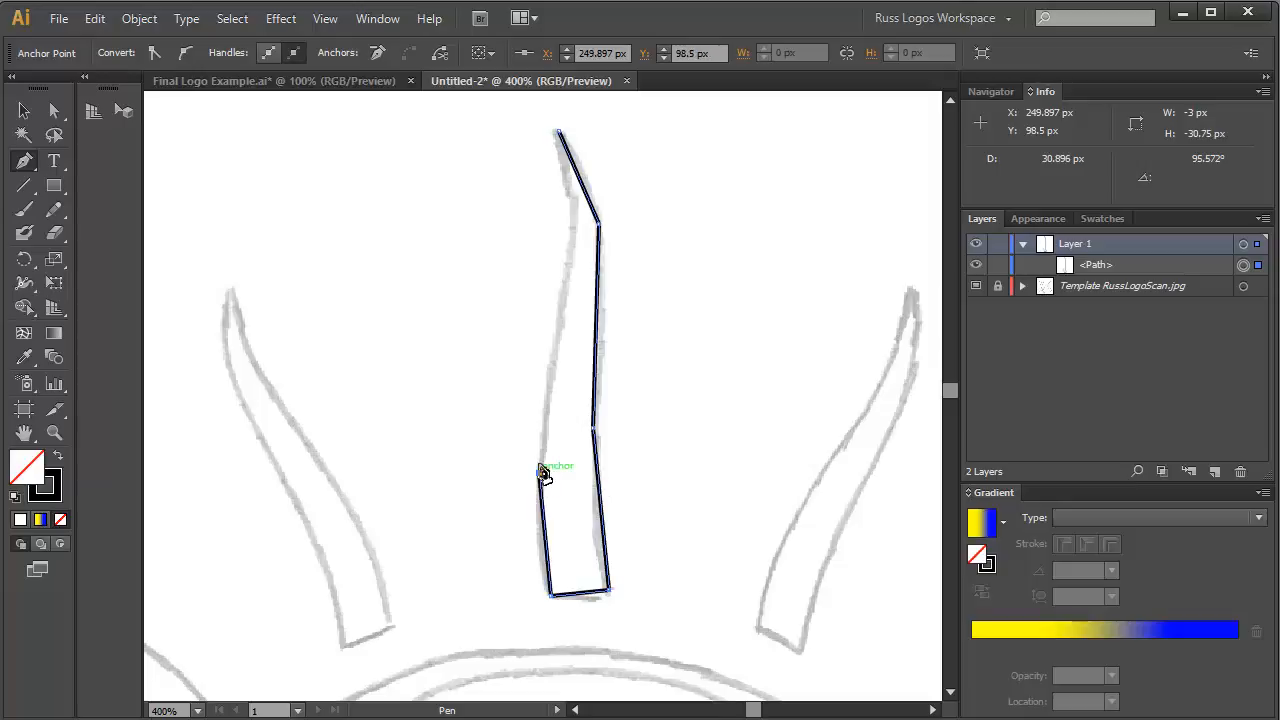
click(573, 202)
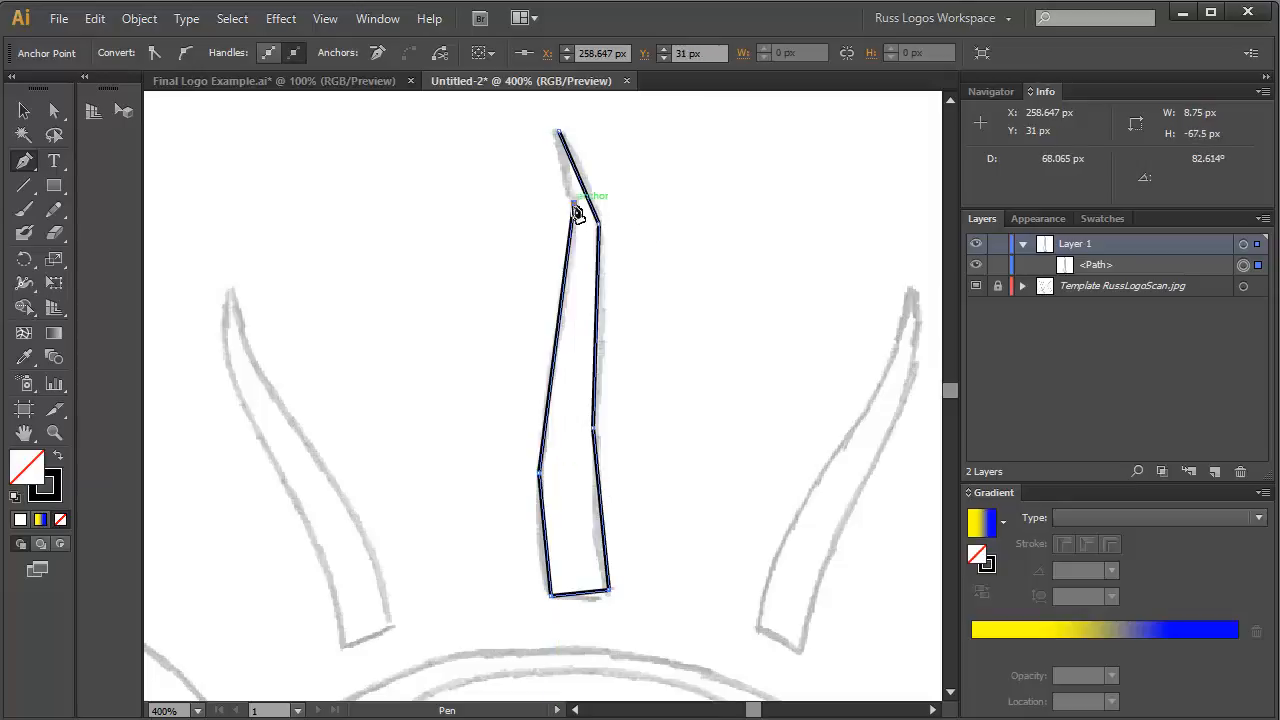
click(558, 130)
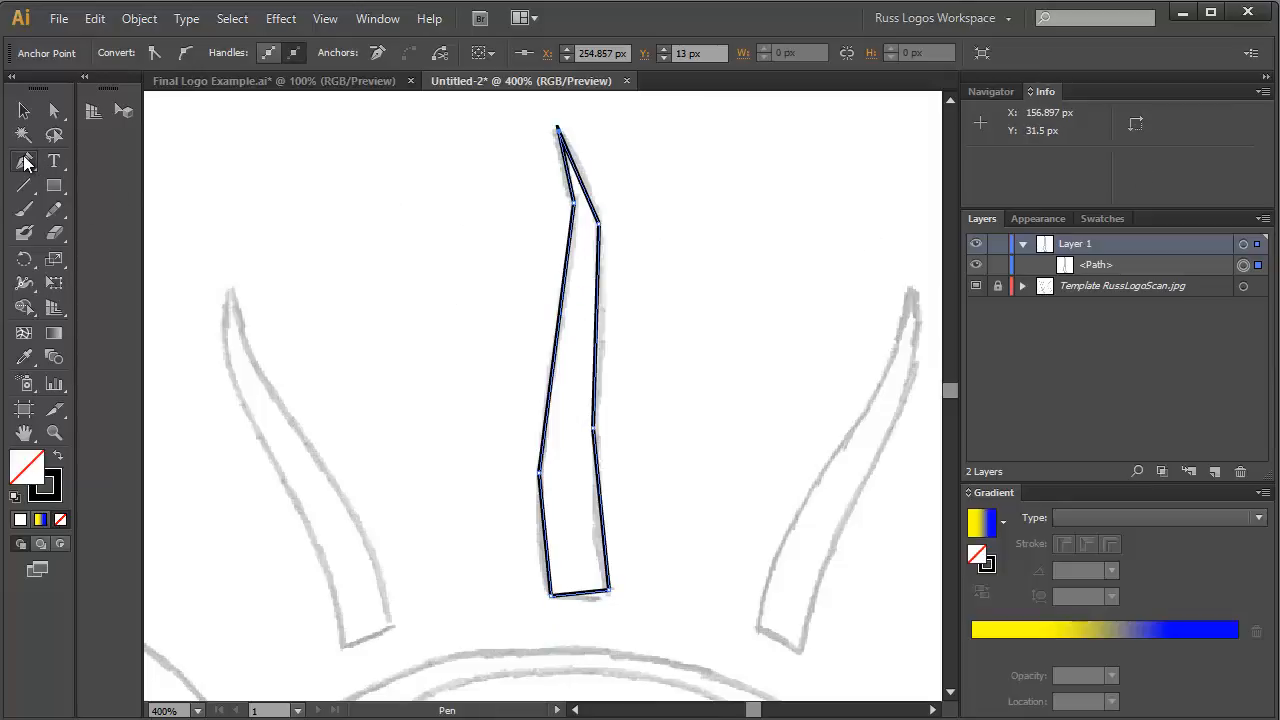
- Convert the upper anchor on the centre ray's right edge to a smooth point with the Convert Anchor Point tool
drag(26, 163, 156, 232)
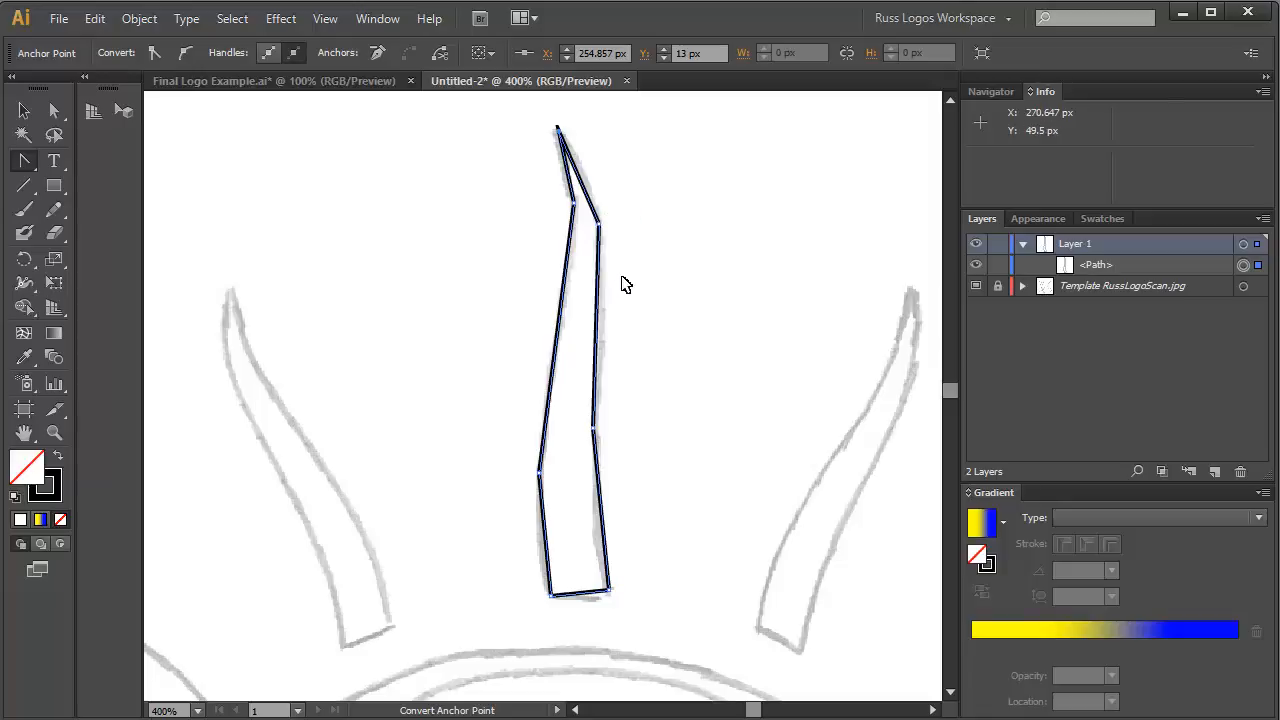
key(ctrl+plus)
key(ctrl+plus)
key(ctrl+plus)
key(ctrl+plus)
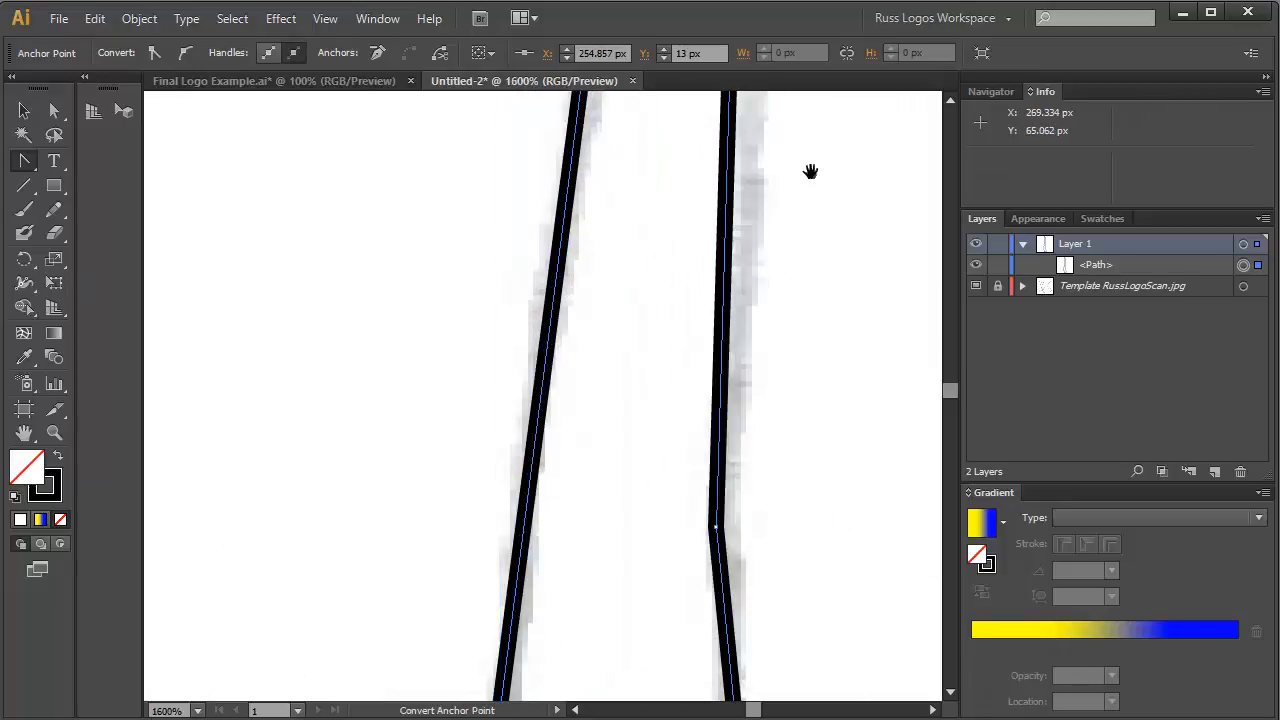
drag(831, 237, 734, 537)
drag(769, 297, 760, 438)
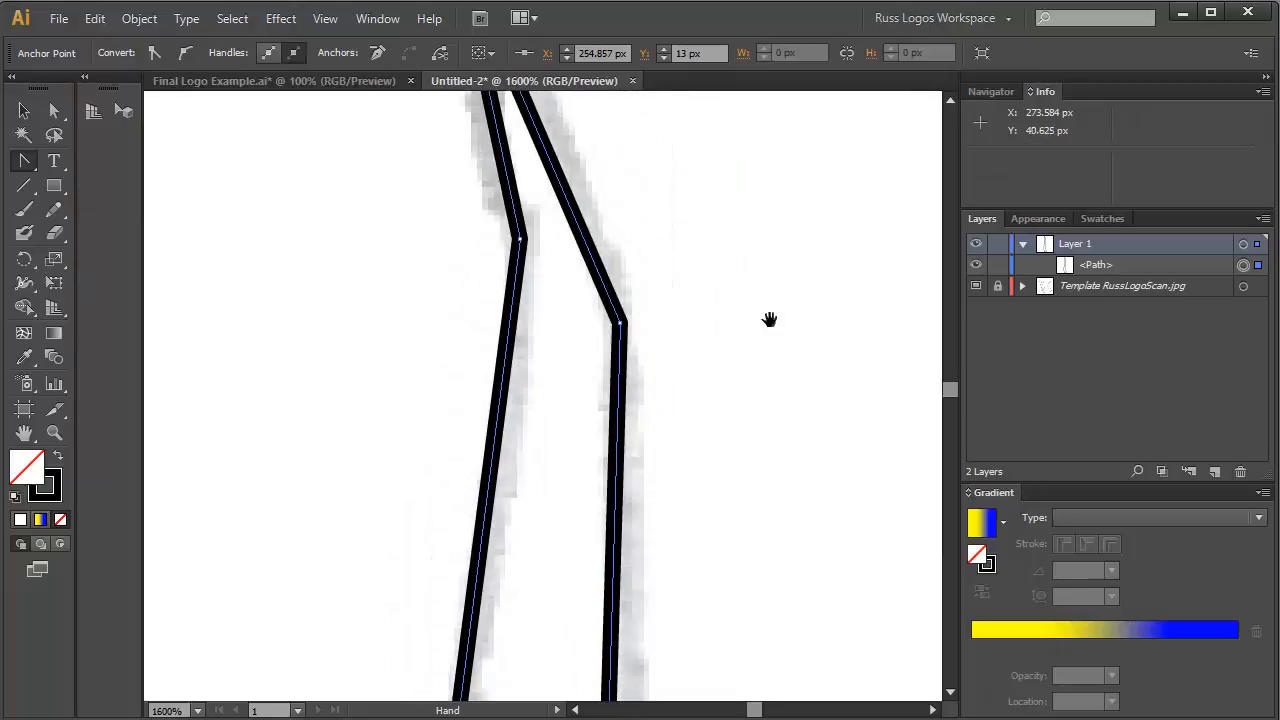
drag(769, 319, 774, 400)
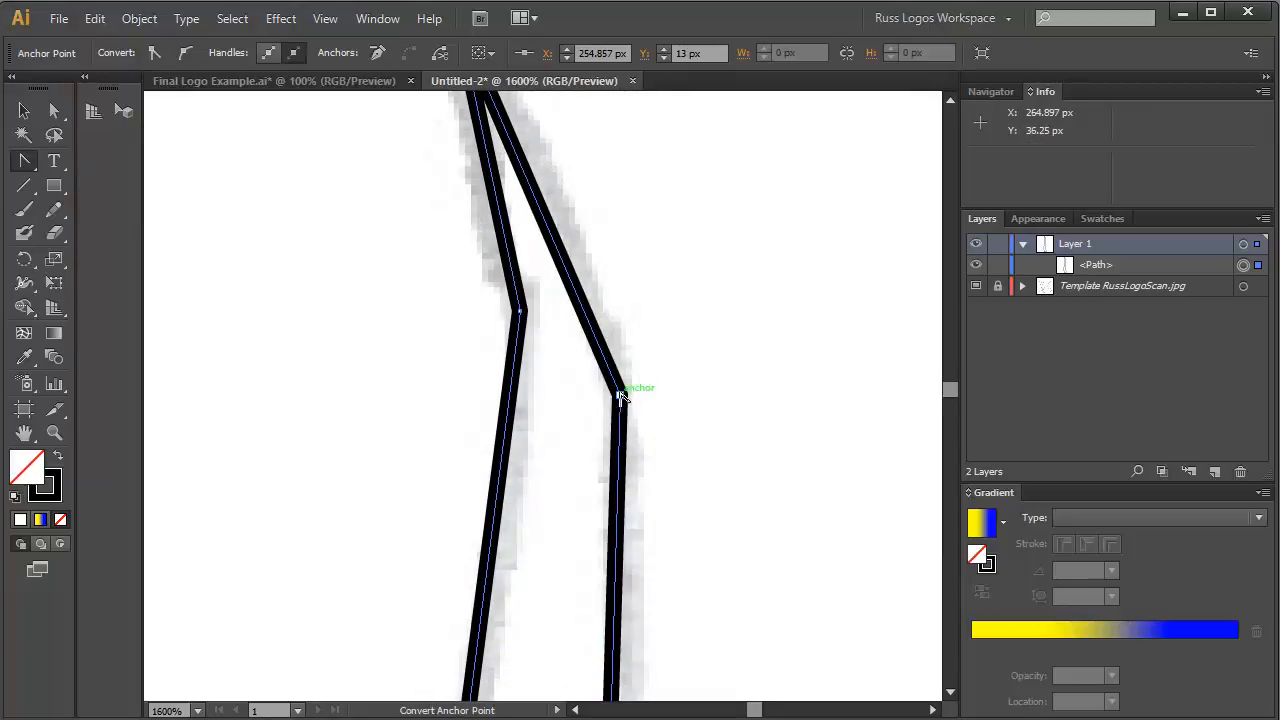
drag(620, 397, 649, 481)
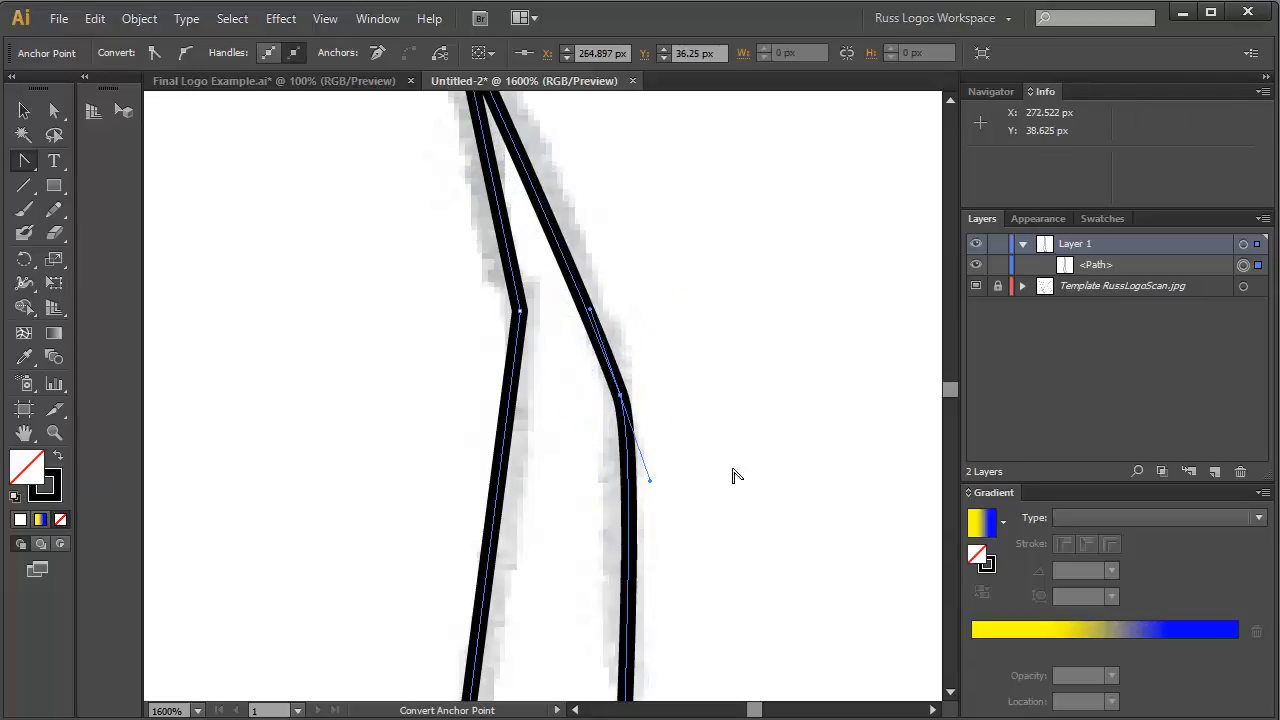
- Convert the lower anchor on the centre ray's right edge to a smooth point, angling its handles along the sketch
drag(754, 553, 748, 289)
drag(760, 446, 778, 408)
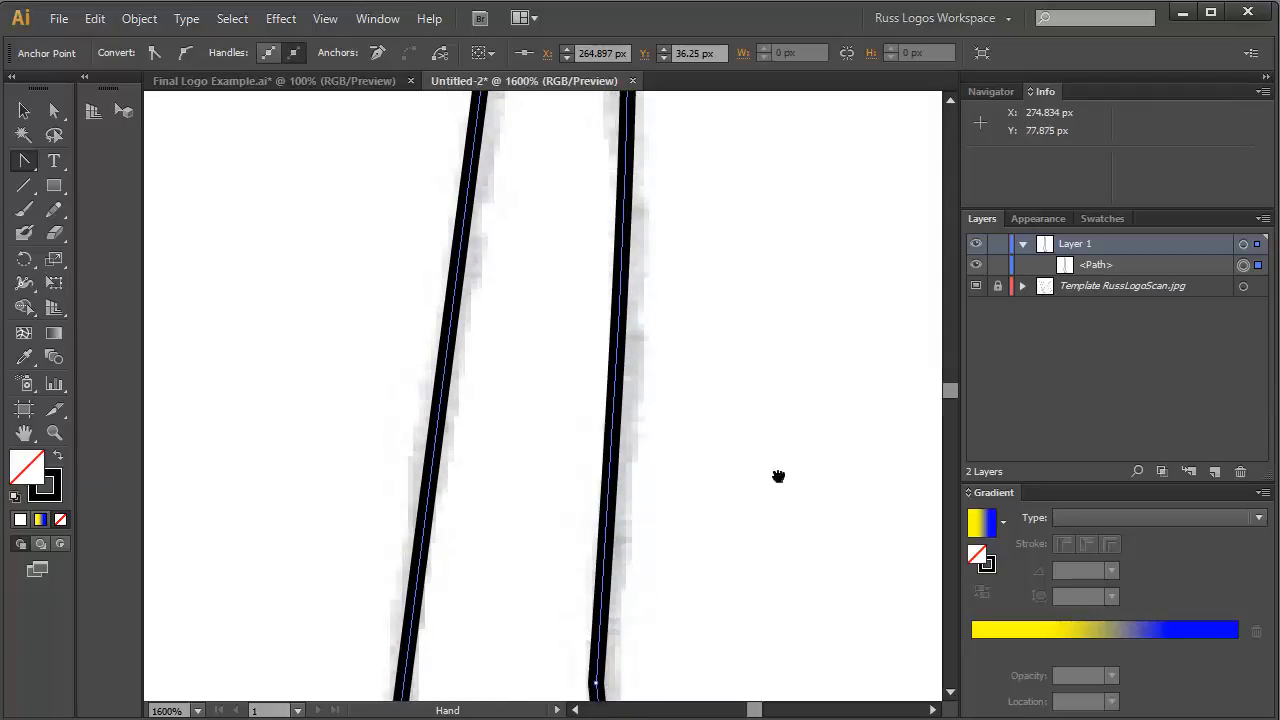
drag(777, 474, 778, 344)
drag(774, 394, 772, 205)
mouse_move(723, 269)
mouse_down()
mouse_move(660, 432)
mouse_move(602, 372)
mouse_move(601, 306)
mouse_move(688, 328)
mouse_move(686, 500)
mouse_move(622, 522)
mouse_up()
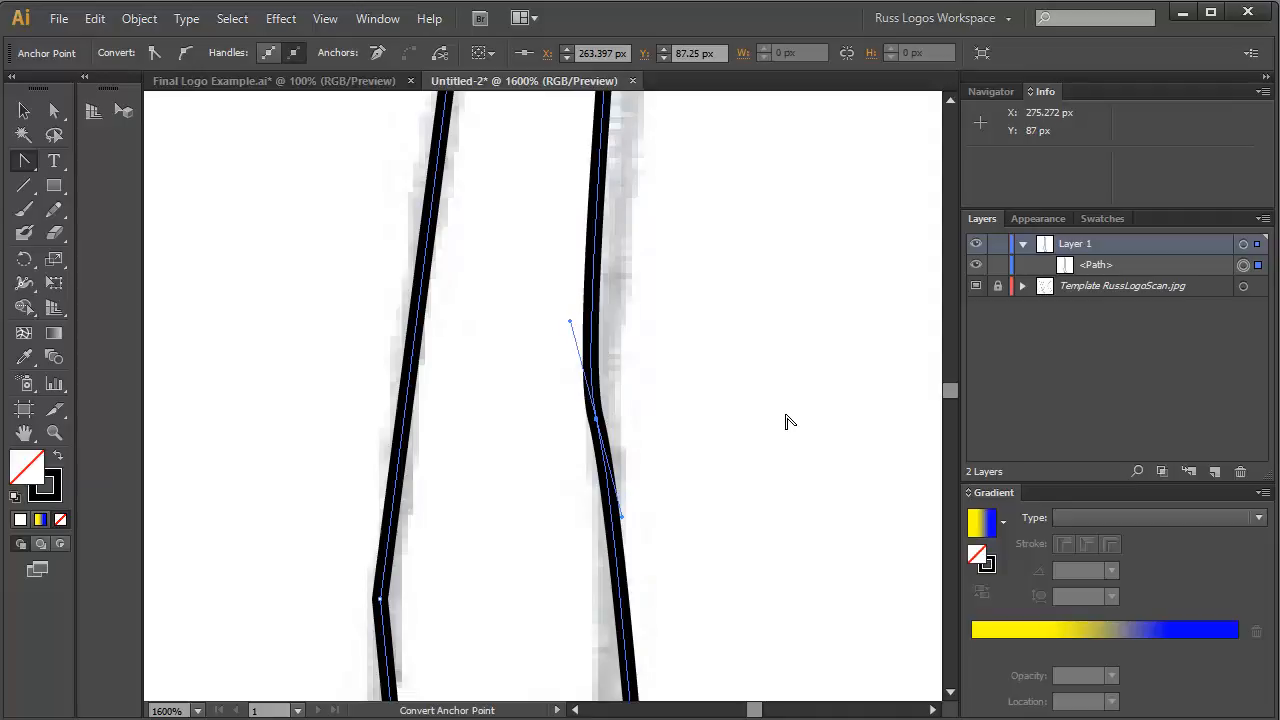
- Convert the lower anchor on the centre ray's left edge to a smooth point
key(ctrl+minus)
key(ctrl+minus)
key(ctrl+minus)
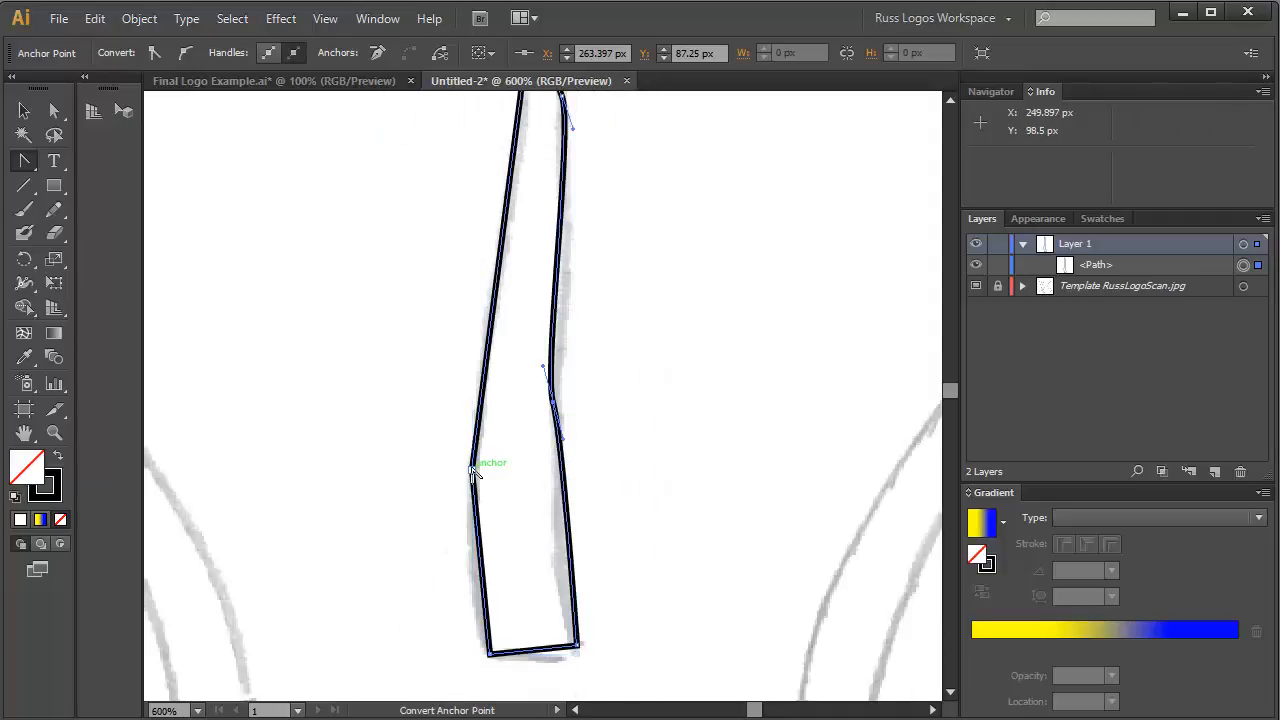
drag(472, 468, 448, 407)
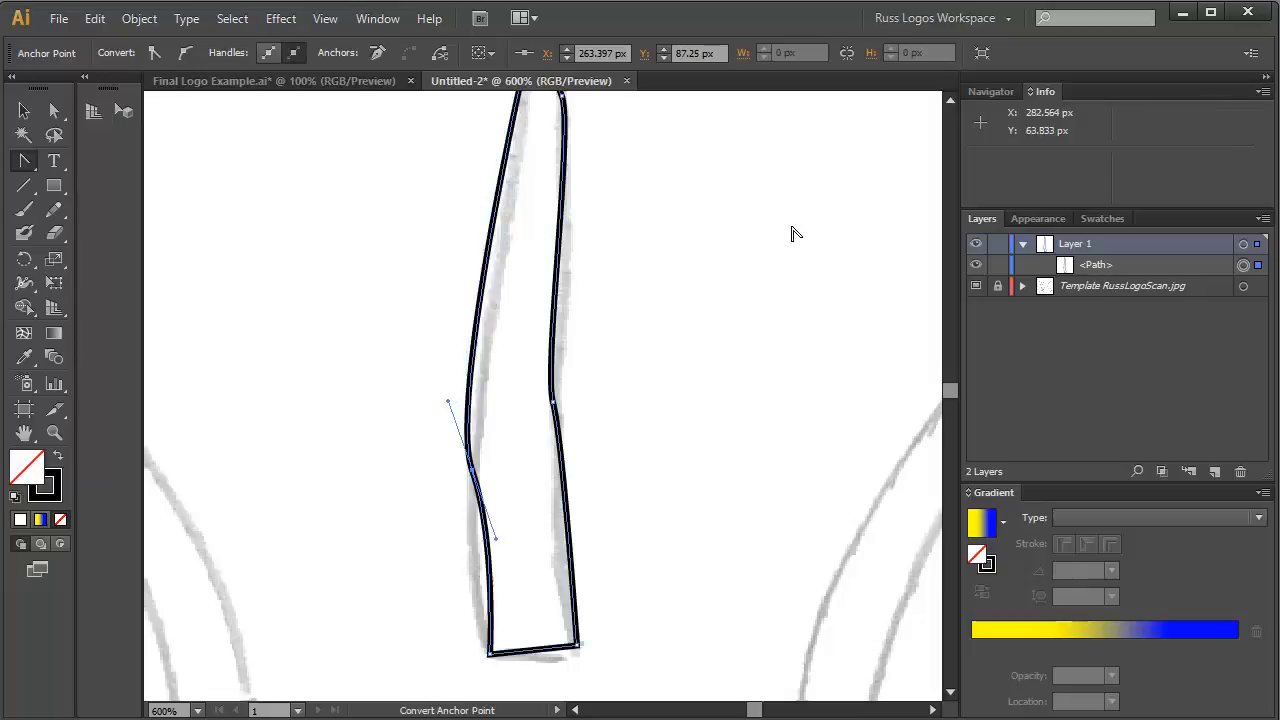
- Convert the upper anchor on the centre ray's left edge to a smooth point and deselect the path
scroll(791, 231, up, 3)
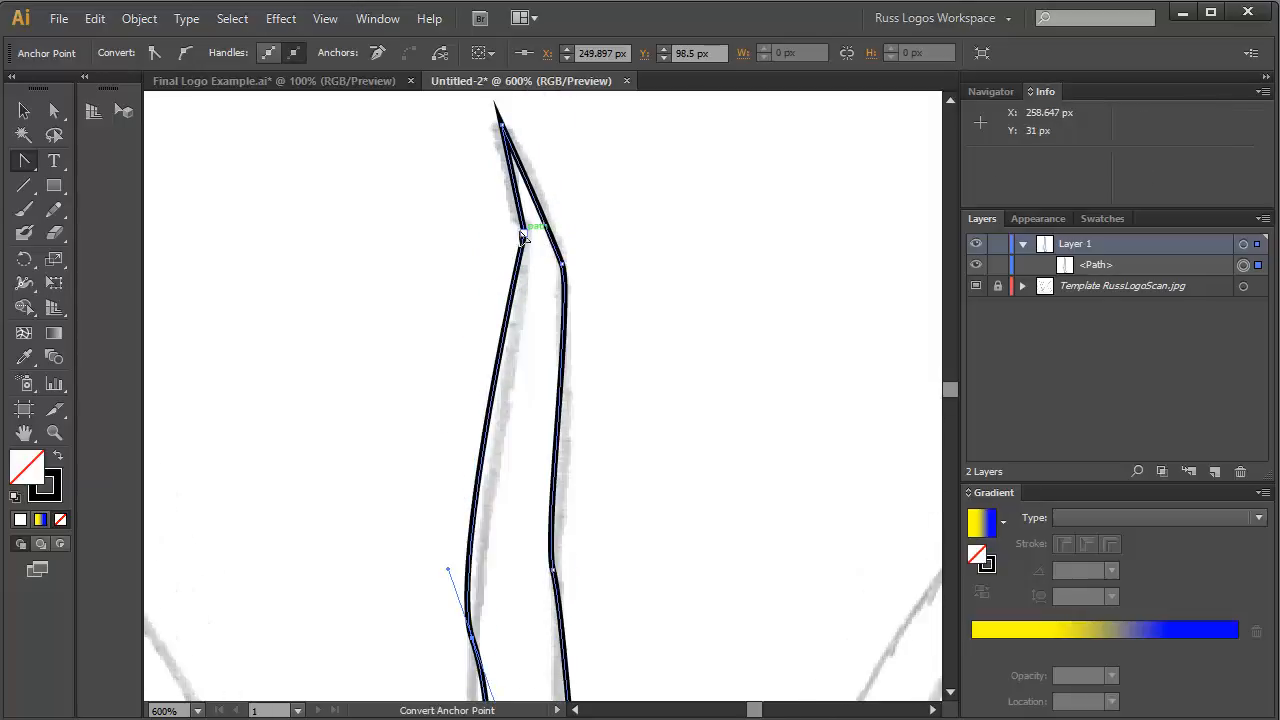
drag(524, 231, 495, 184)
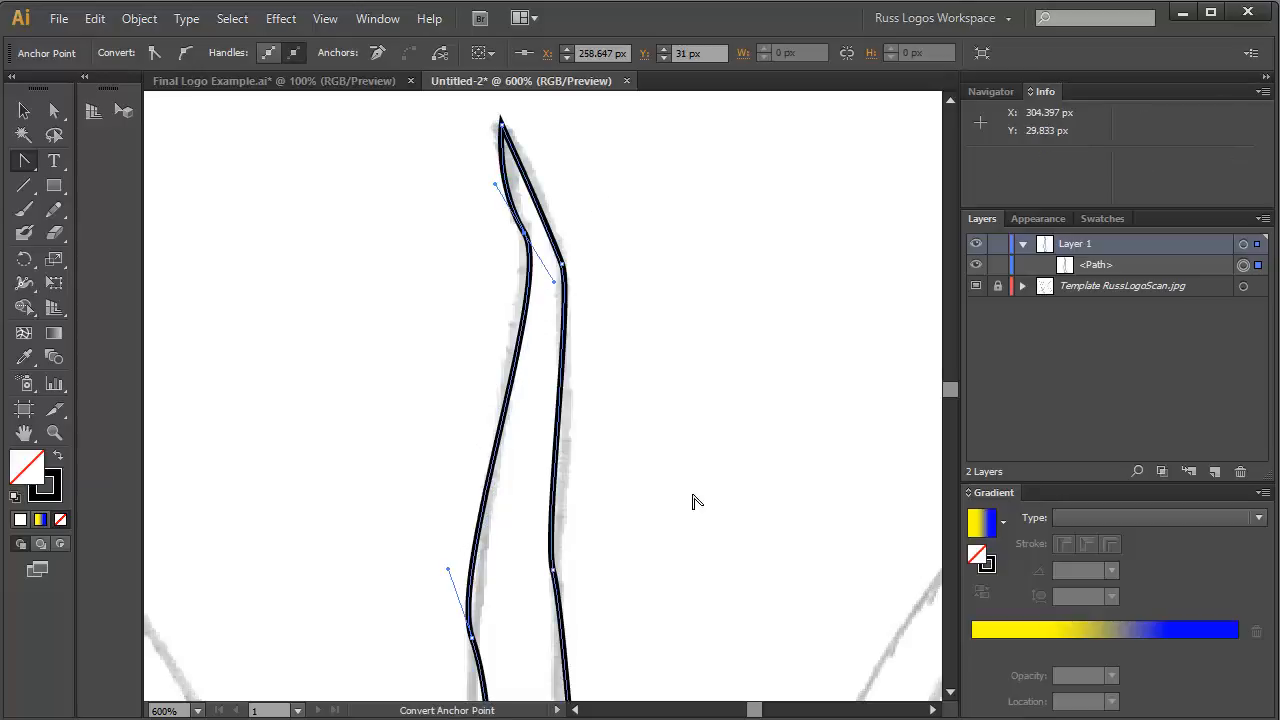
scroll(766, 505, down, 2)
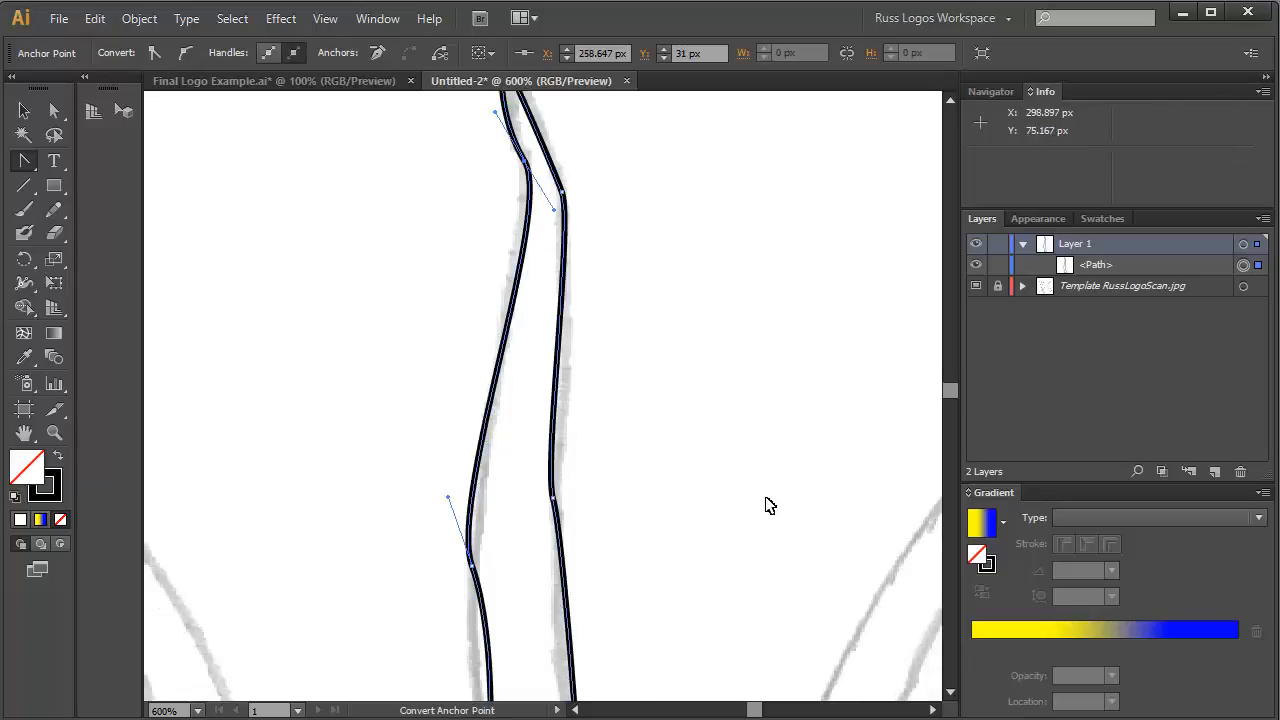
key(ctrl+minus)
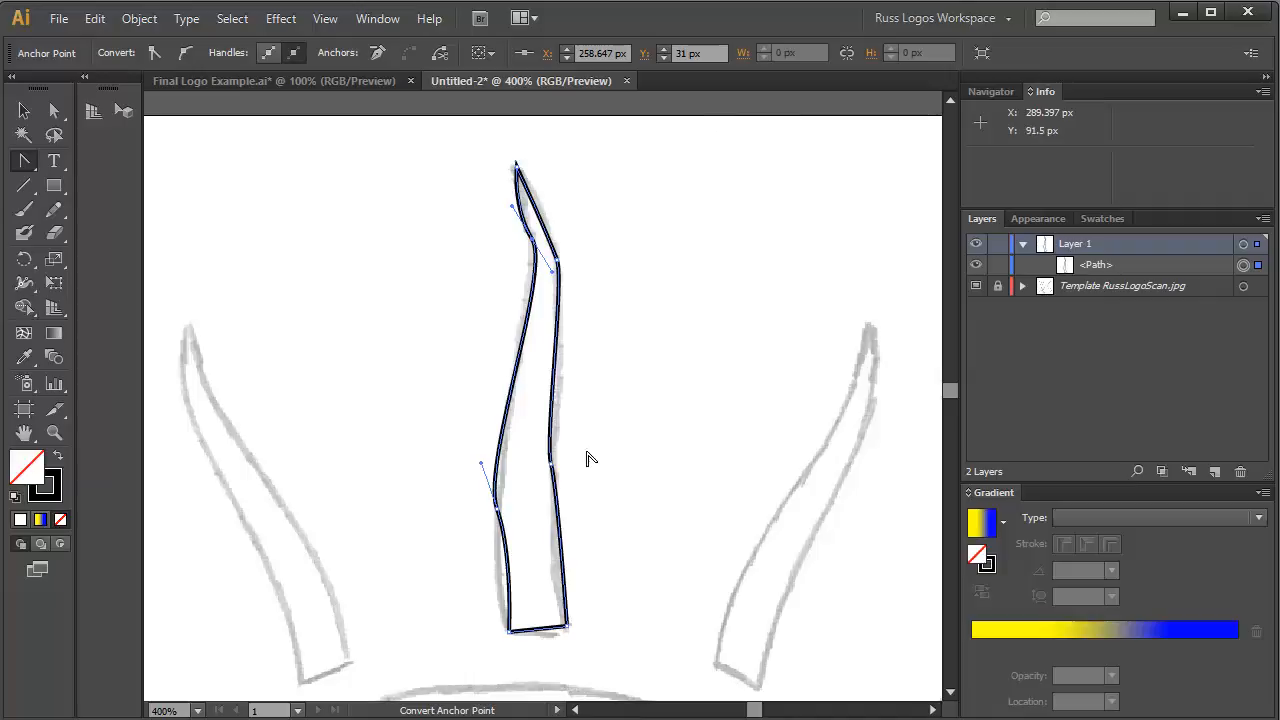
click(25, 111)
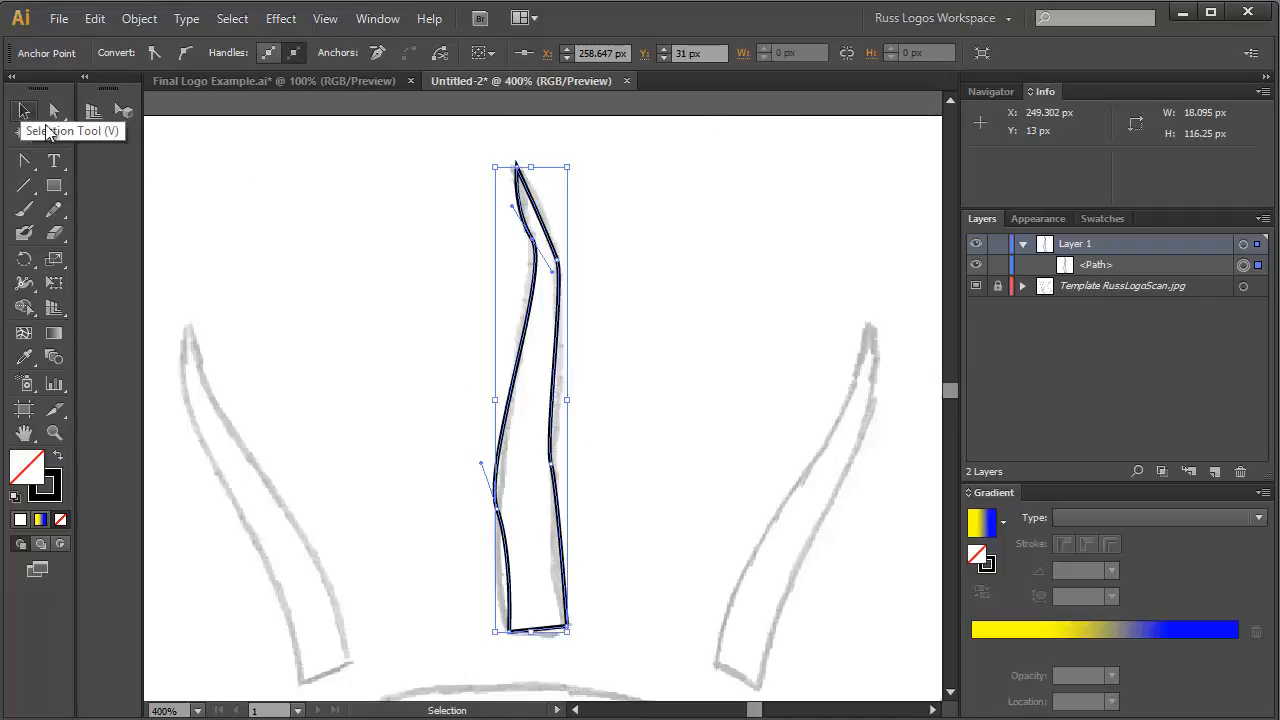
click(765, 330)
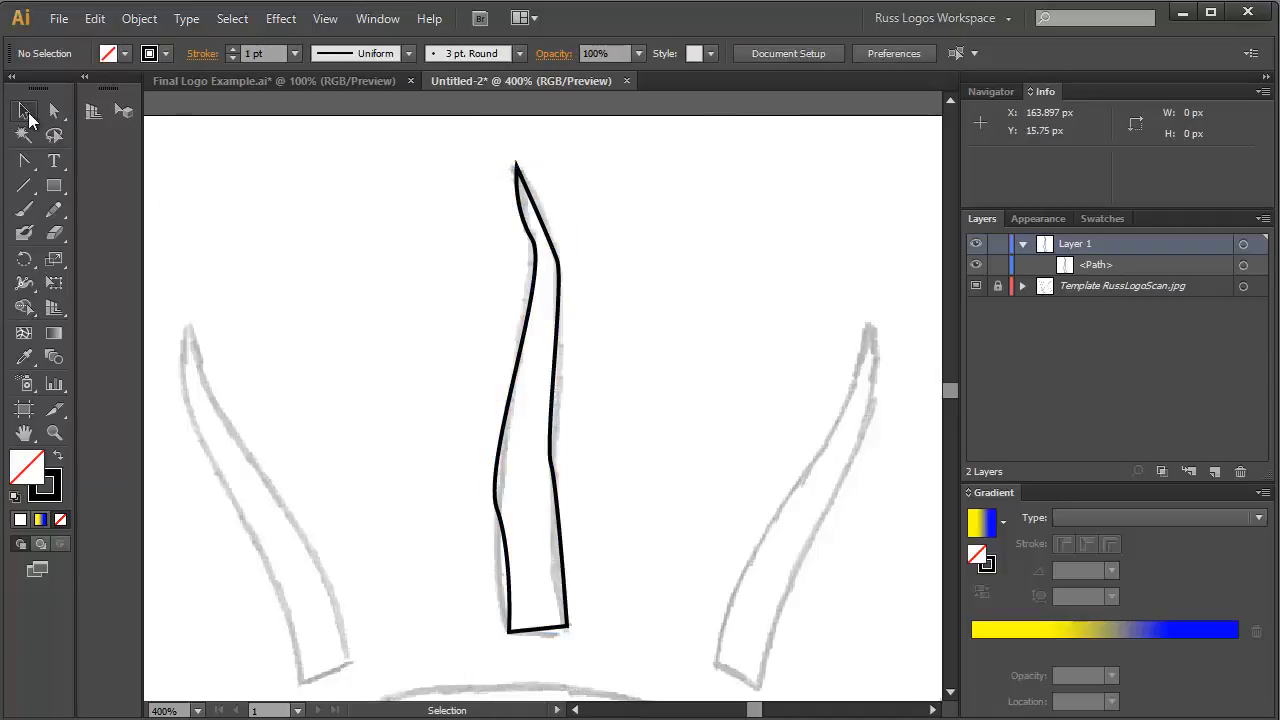
- Lengthen the lower handle of the upper anchor on the ray's right edge with the Direct Selection tool to follow the sketch
click(557, 340)
click(626, 346)
click(55, 109)
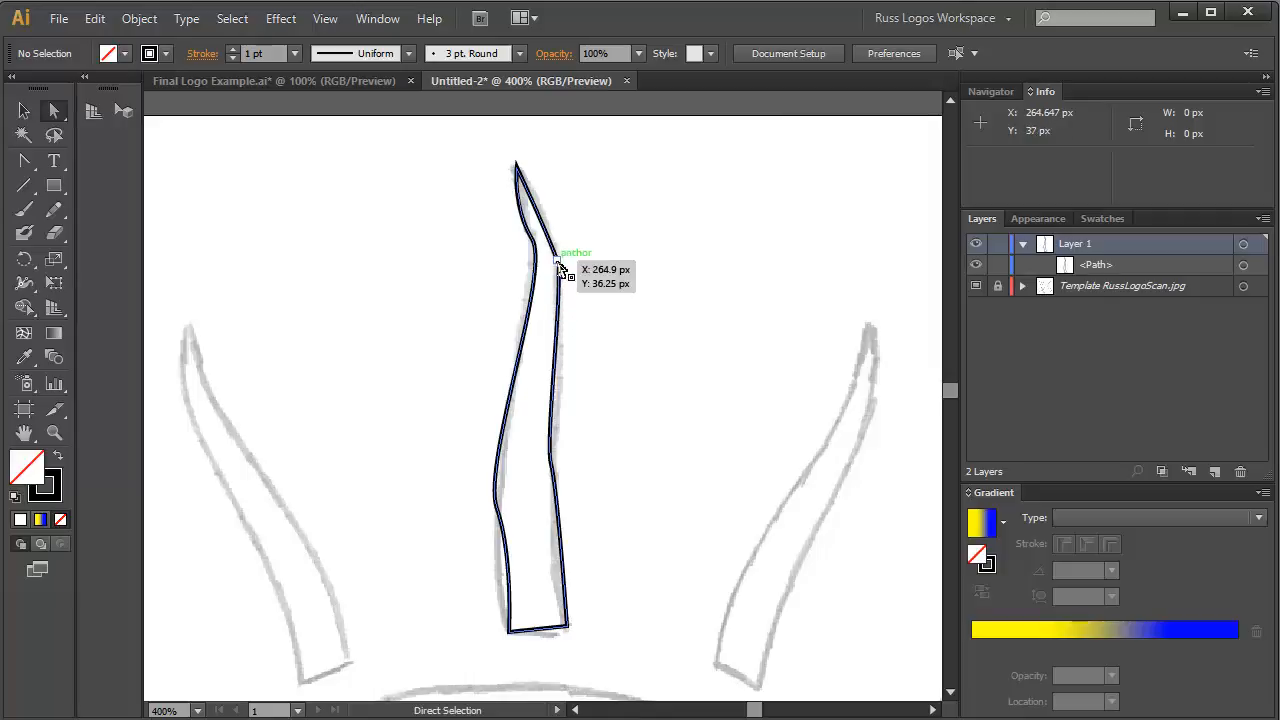
click(557, 262)
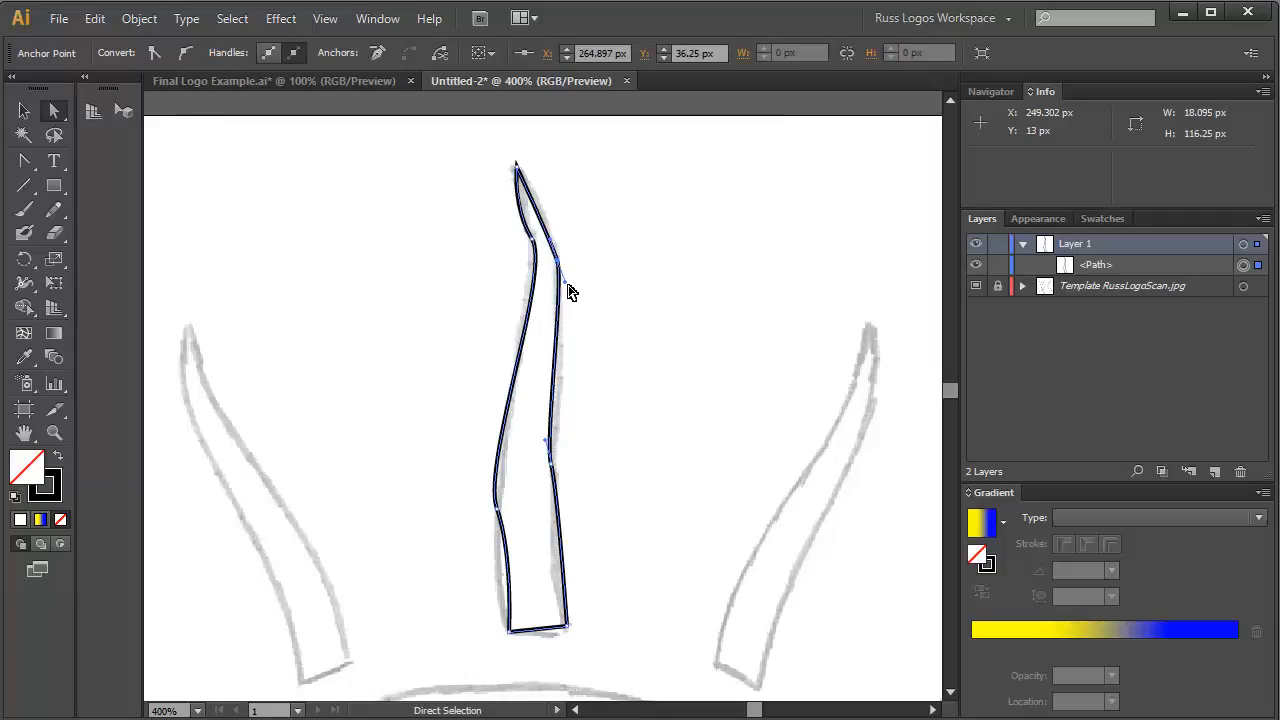
drag(566, 287, 575, 365)
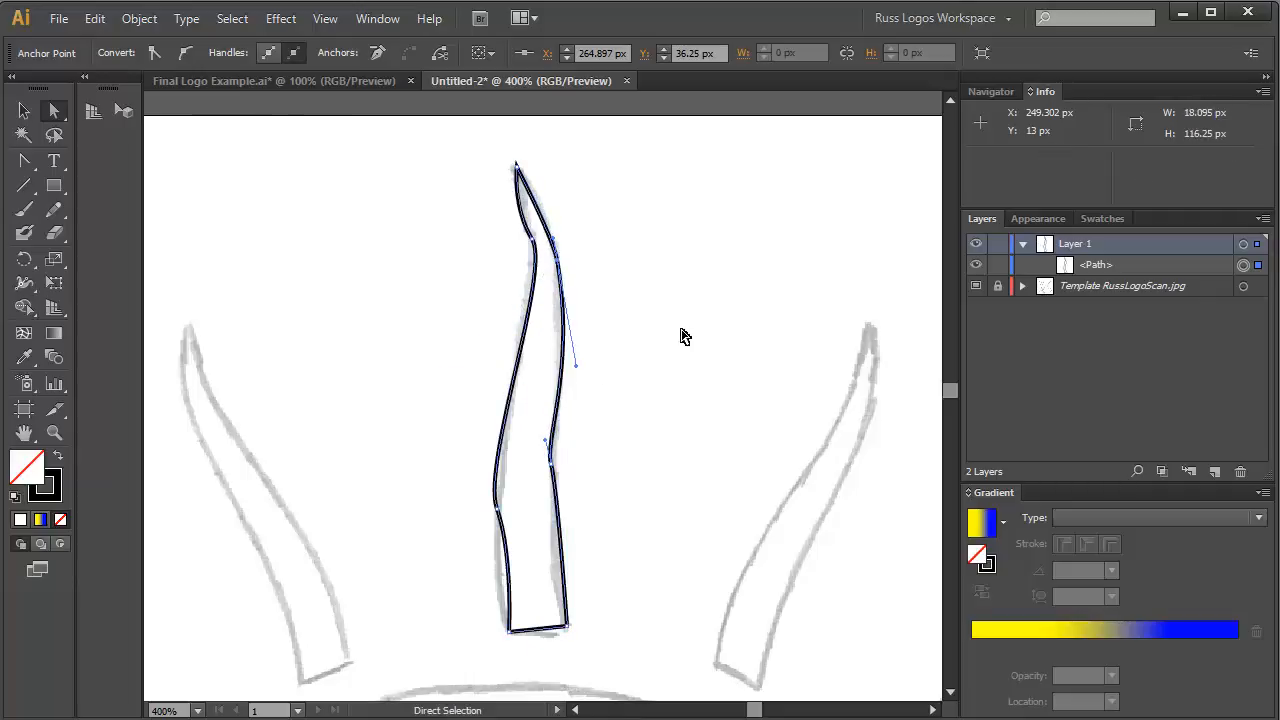
- Adjust the two smooth anchors and their handles on the centre ray's left edge to match the sketched curve
click(533, 244)
drag(555, 281, 536, 300)
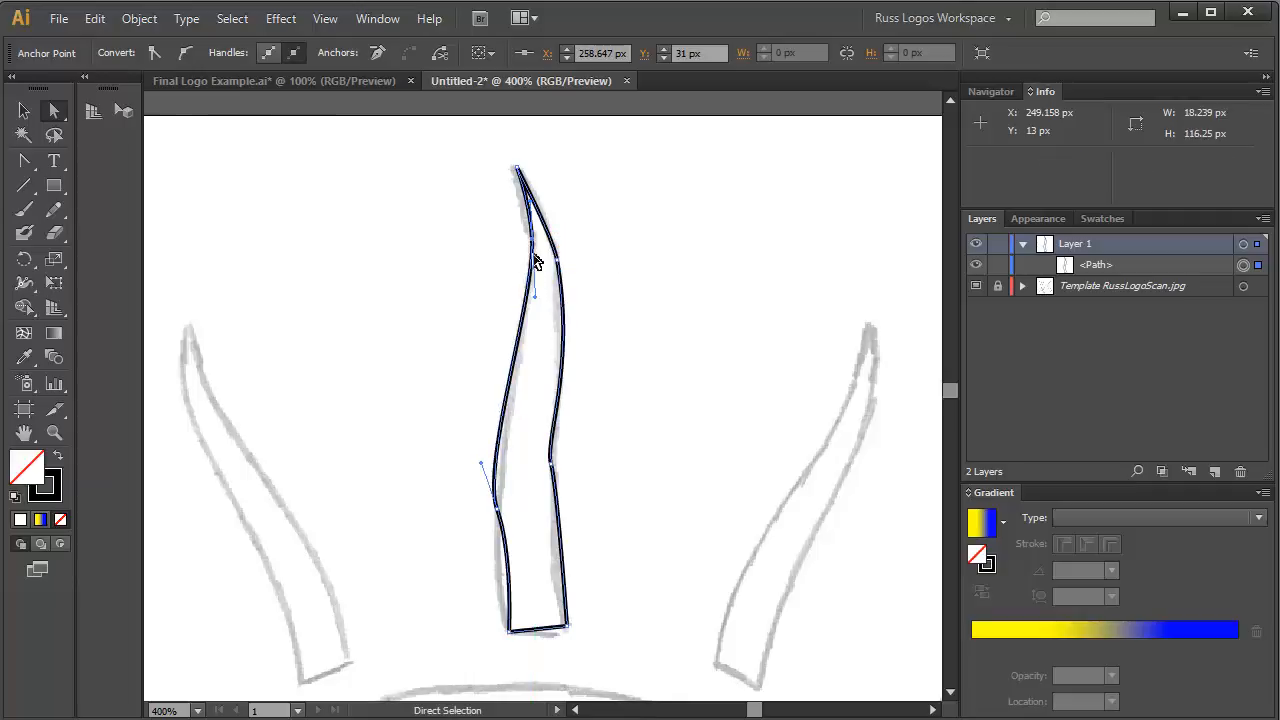
drag(533, 249, 531, 249)
drag(503, 514, 490, 563)
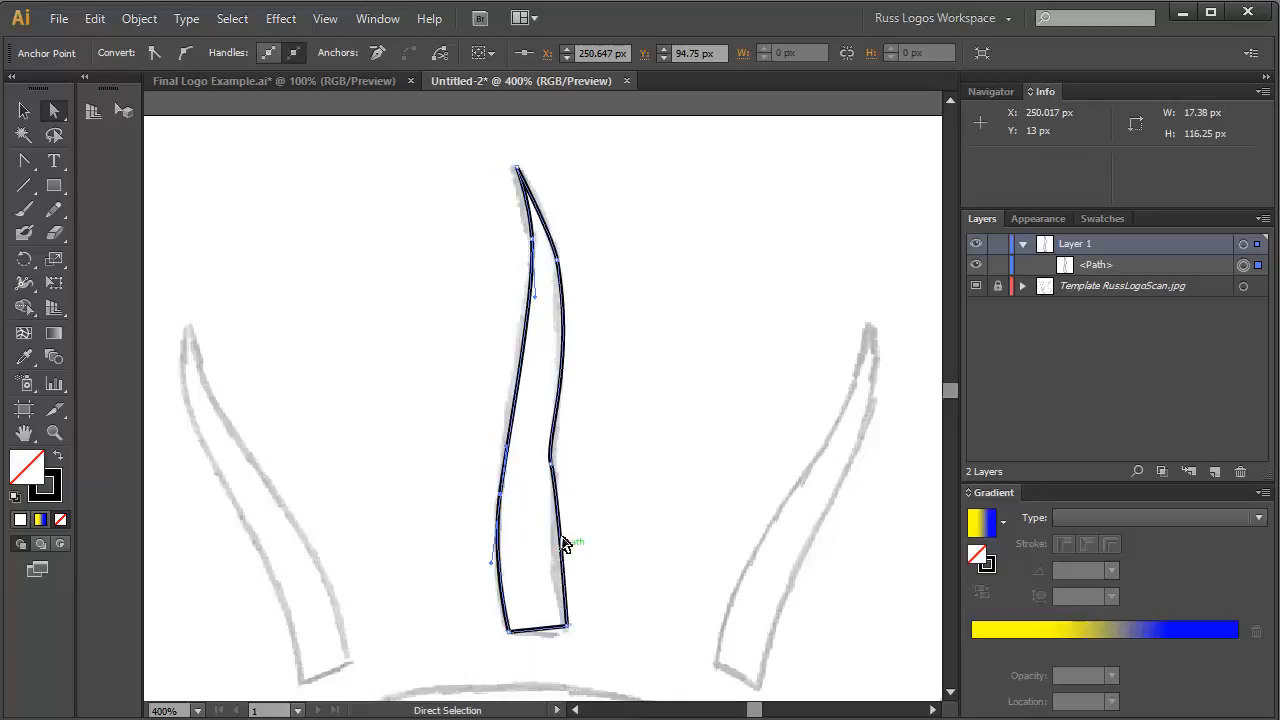
- Lengthen the handle below the lower anchor on the ray's right edge, and check the outline by toggling the template layer's visibility
click(549, 466)
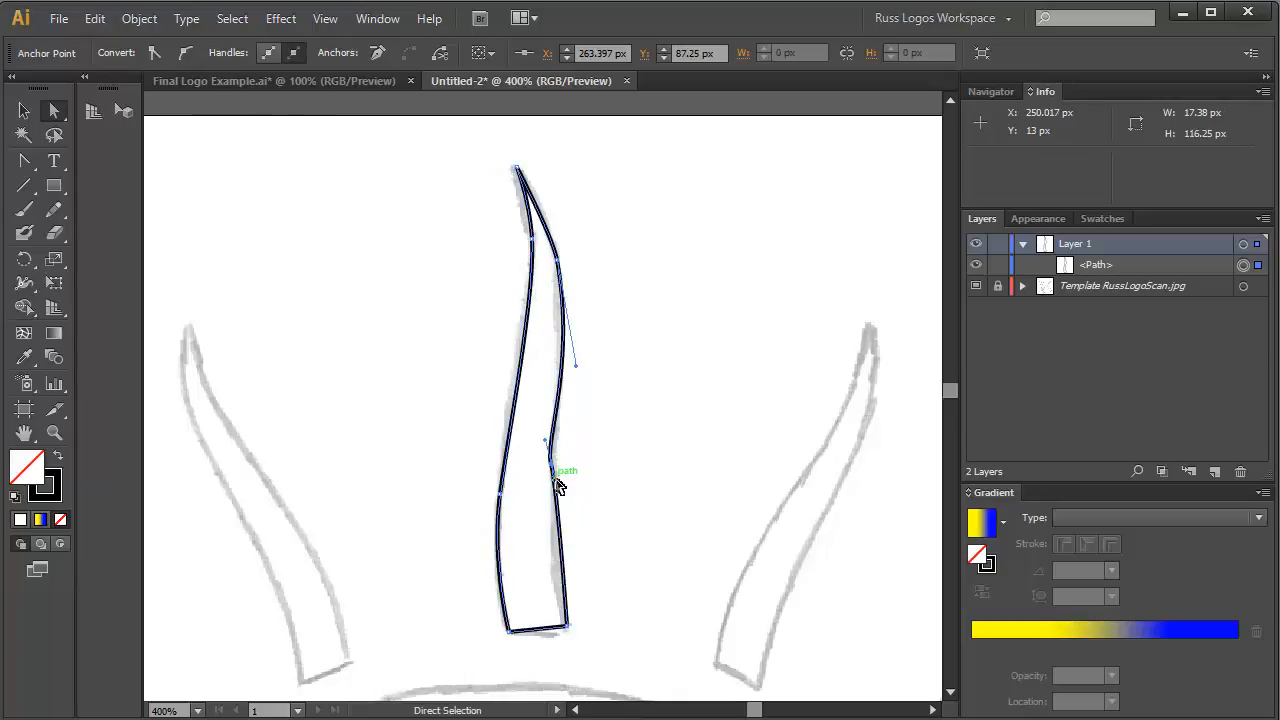
drag(549, 470, 541, 529)
click(689, 261)
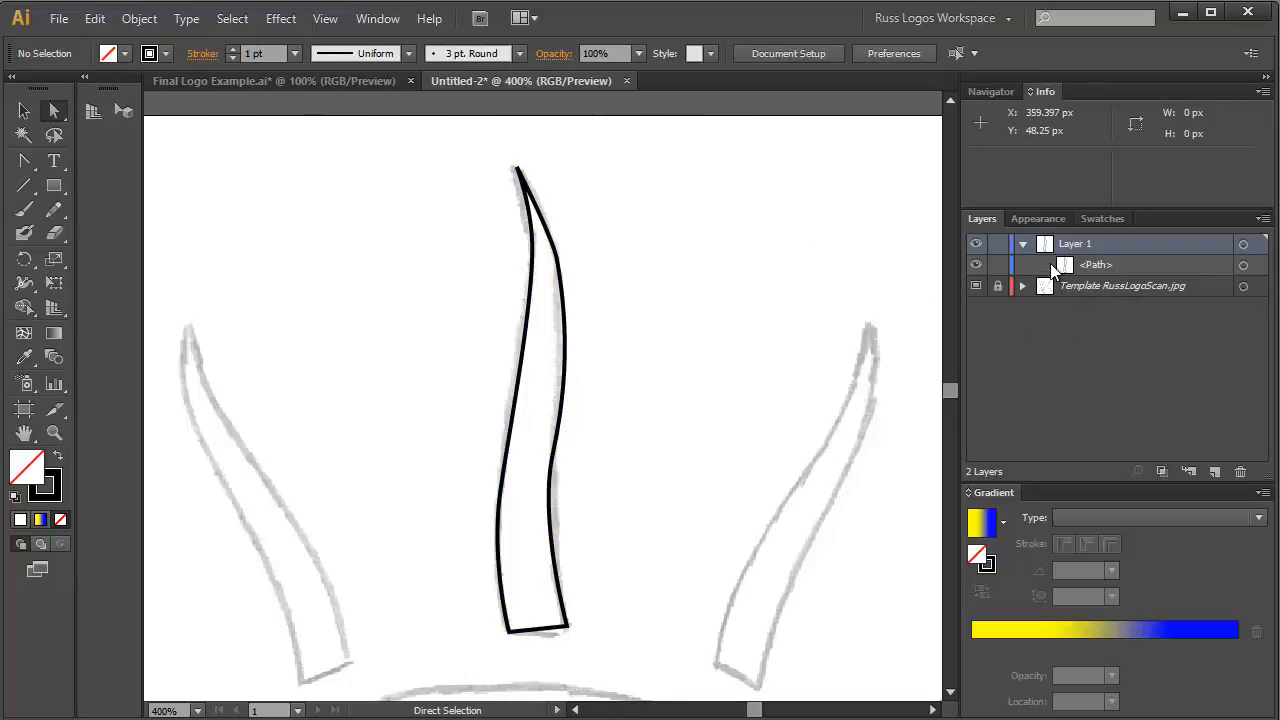
click(978, 287)
click(978, 287)
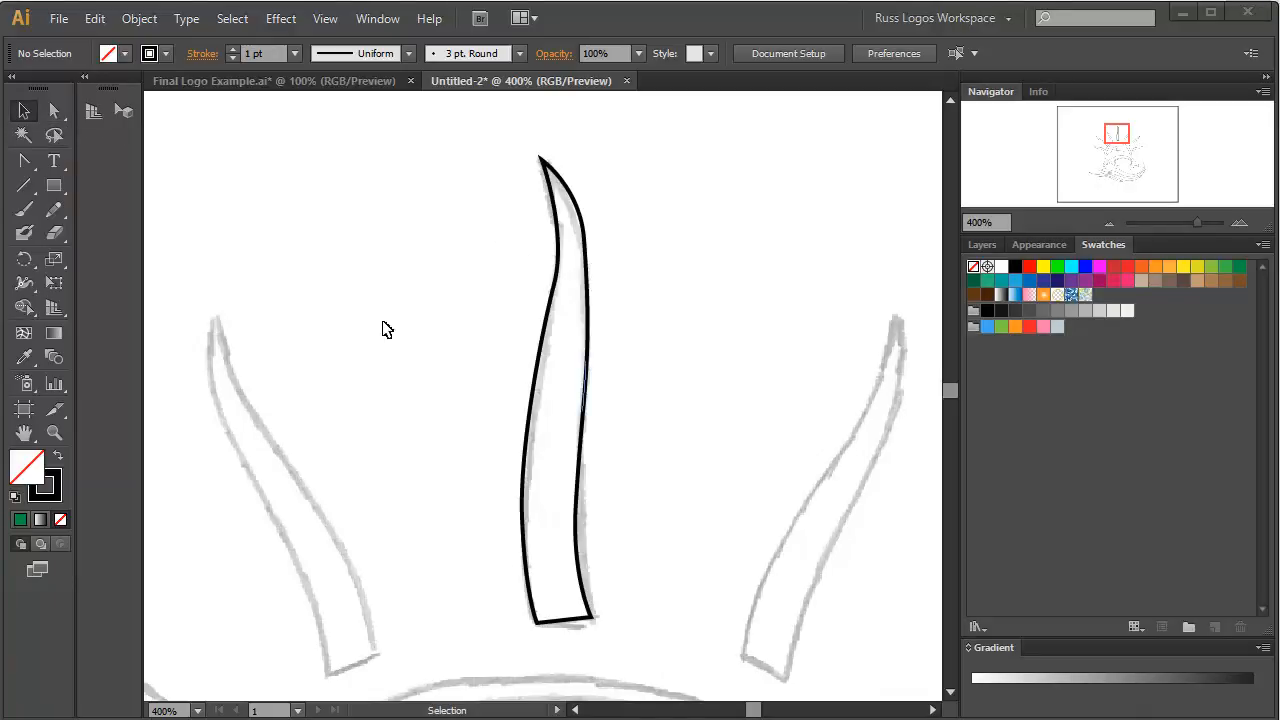
- Move the traced centre ray aside to compare it with the sketch, and undo the move
key(a)
key(v)
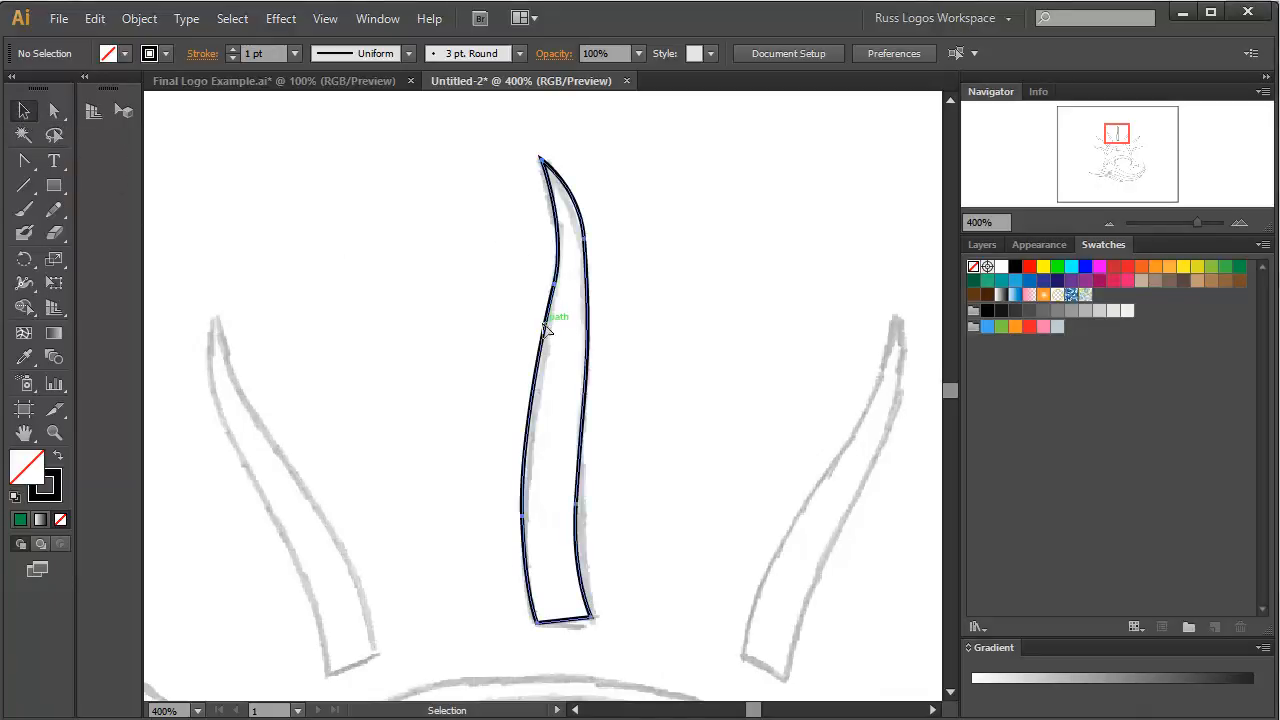
click(546, 330)
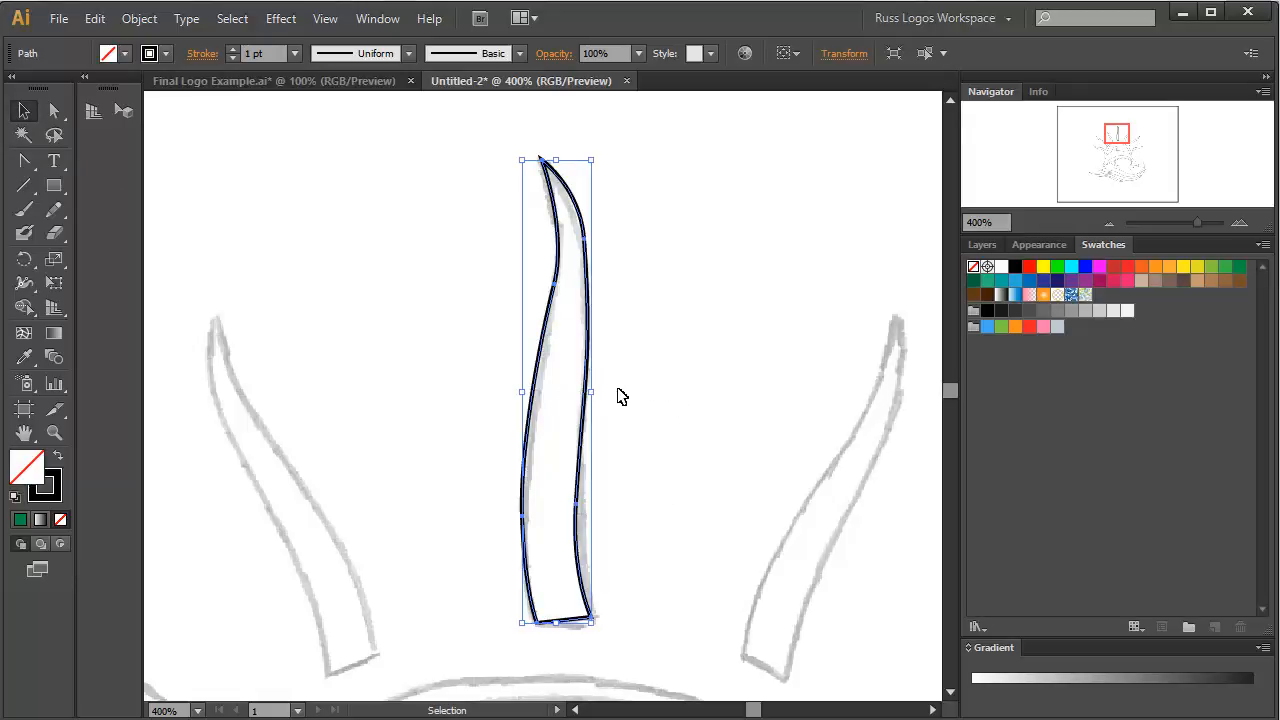
drag(588, 395, 672, 395)
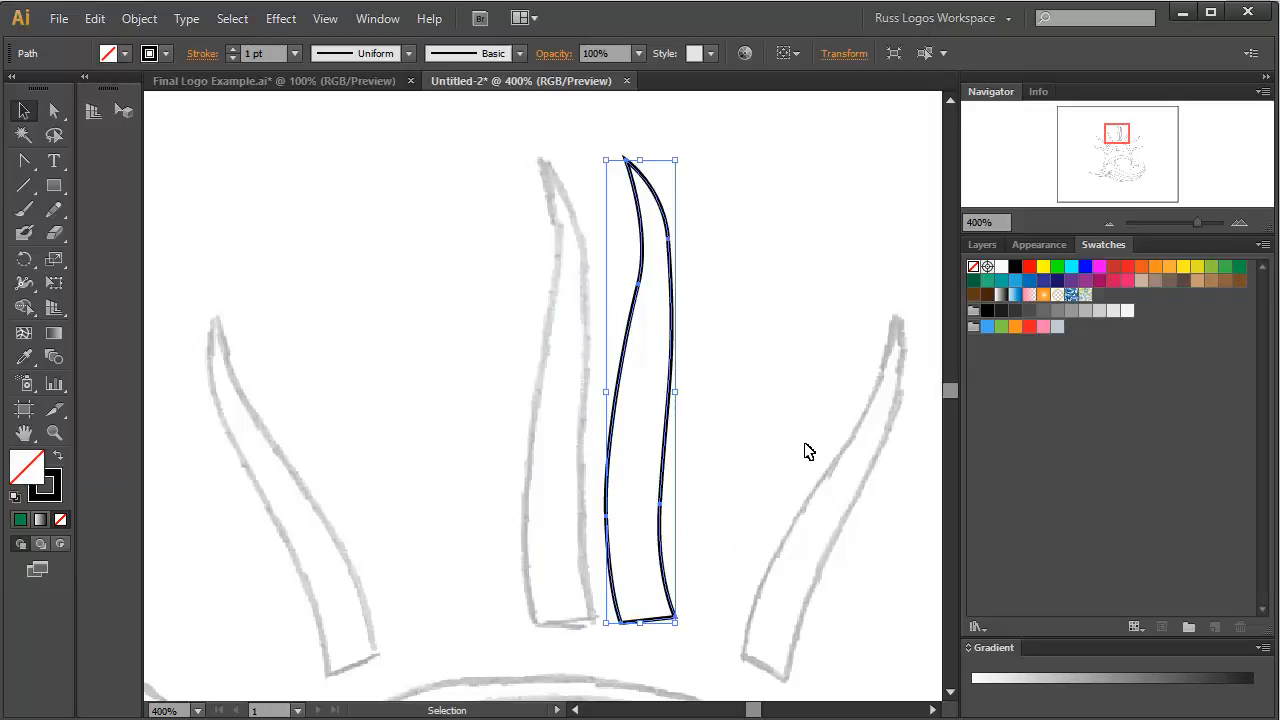
key(ctrl+z)
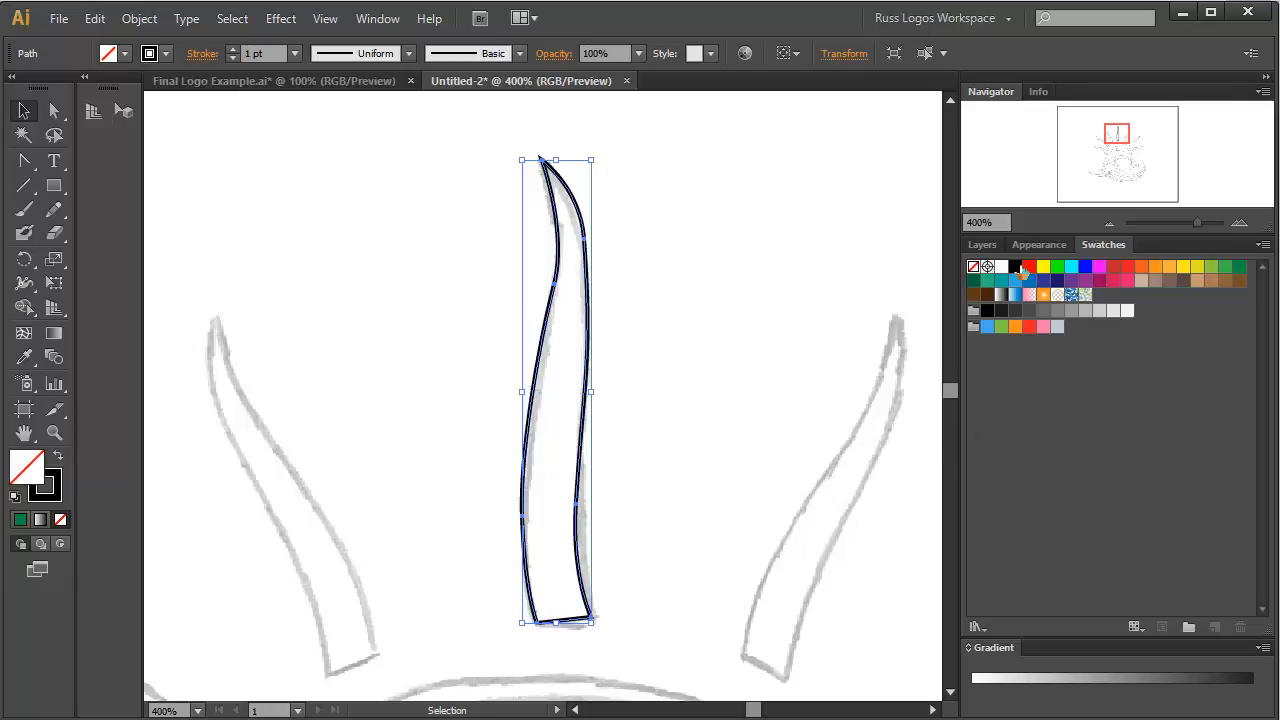
- Fill the traced centre ray with the magenta swatch and deselect it
click(106, 56)
click(117, 90)
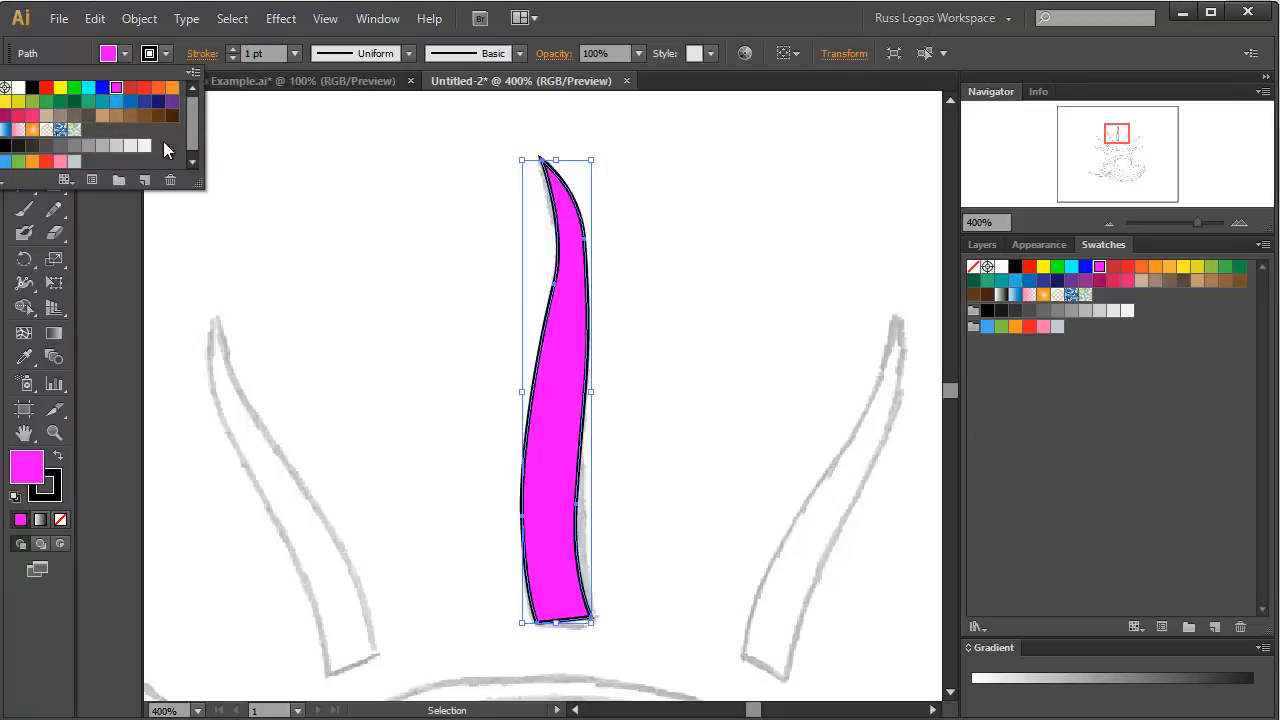
click(749, 320)
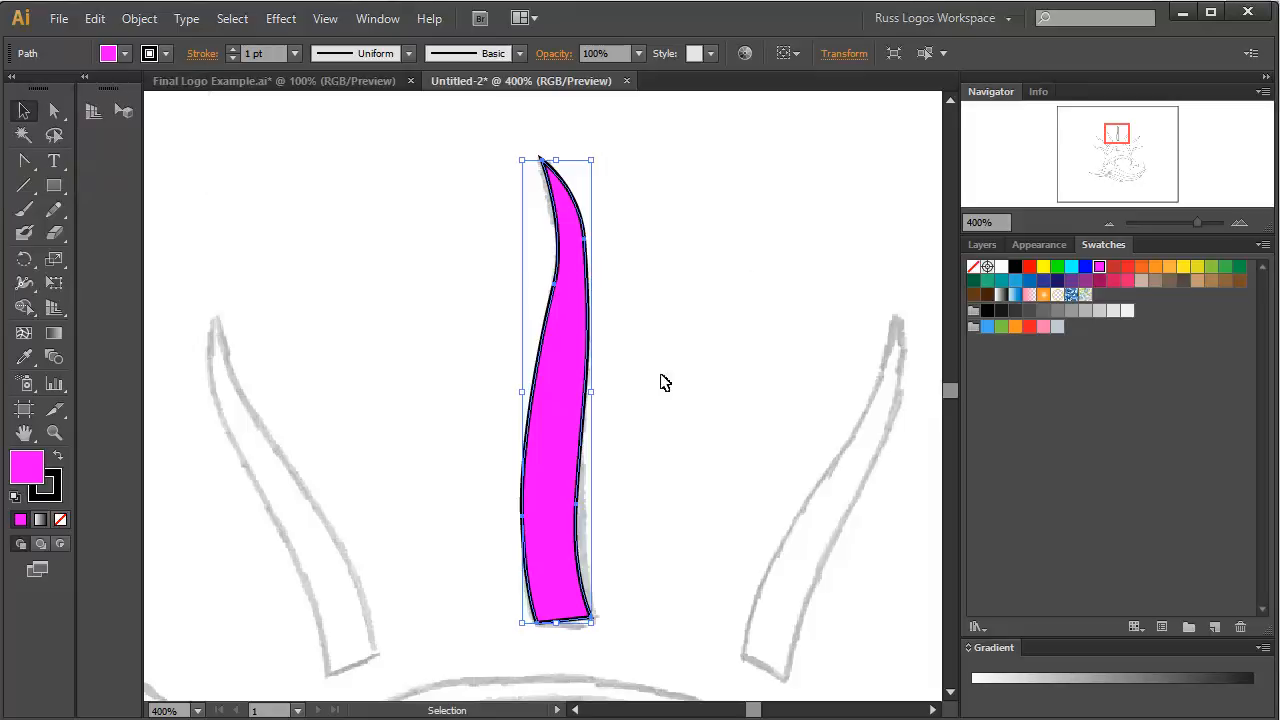
click(705, 314)
- Change the centre ray's stroke colour to the same magenta as its fill, and deselect it to view the shape
click(570, 316)
click(166, 54)
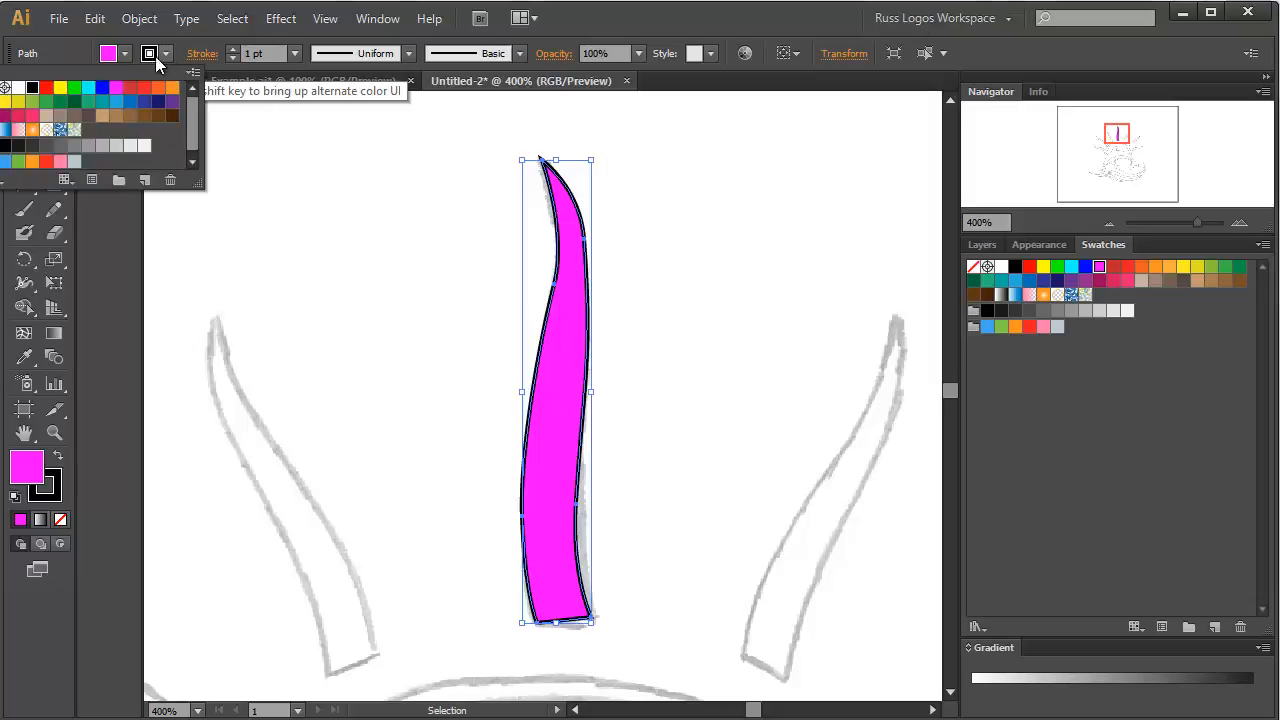
click(117, 87)
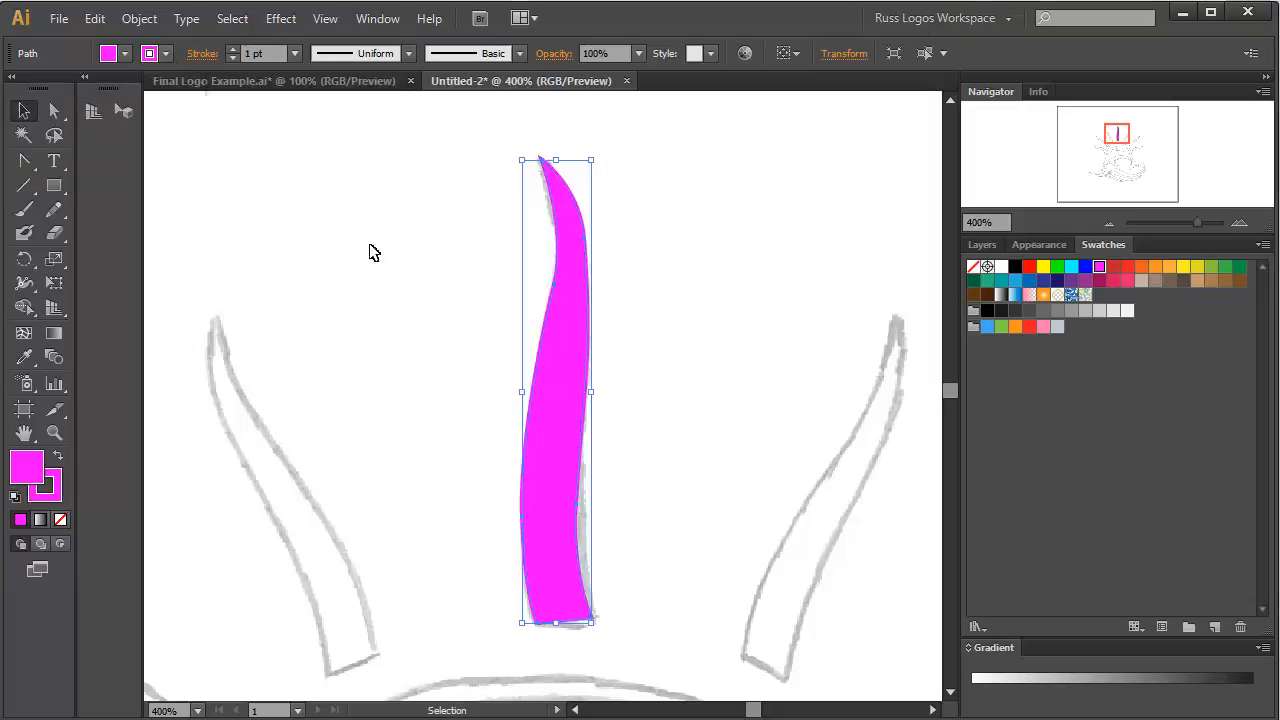
click(740, 337)
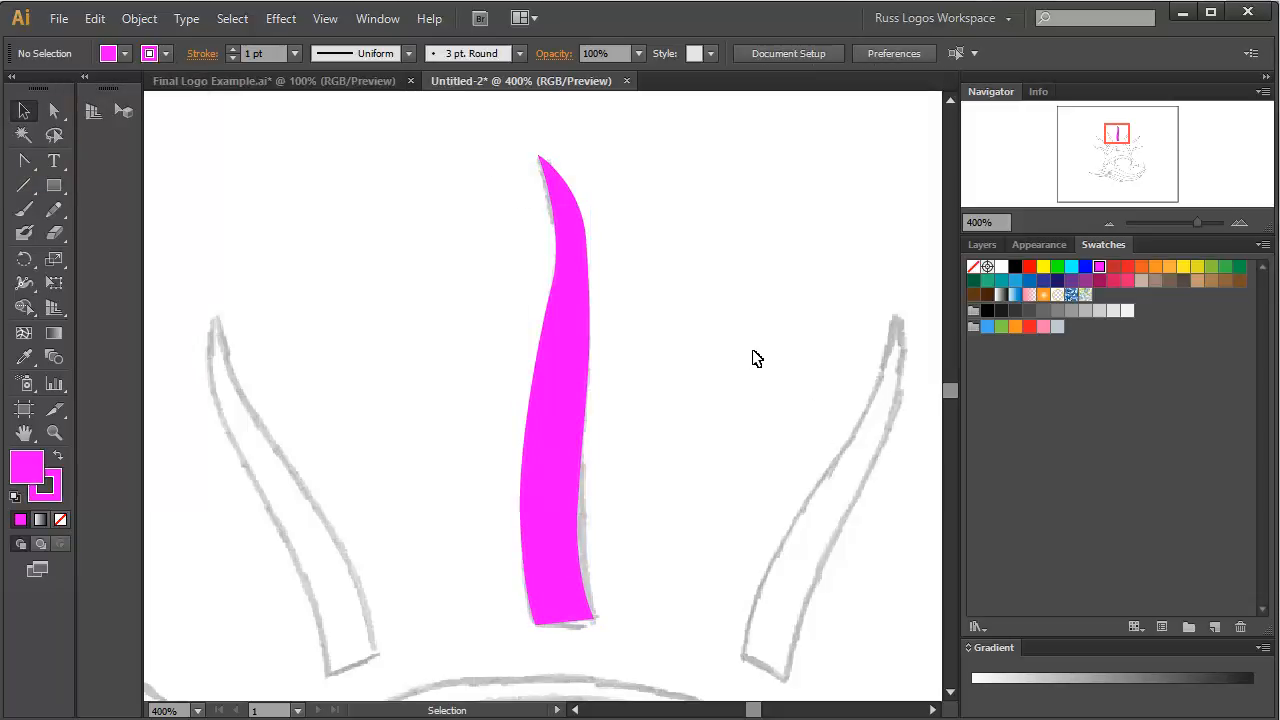
- Select the centre ray and set its stroke colour back to black
click(578, 375)
click(167, 54)
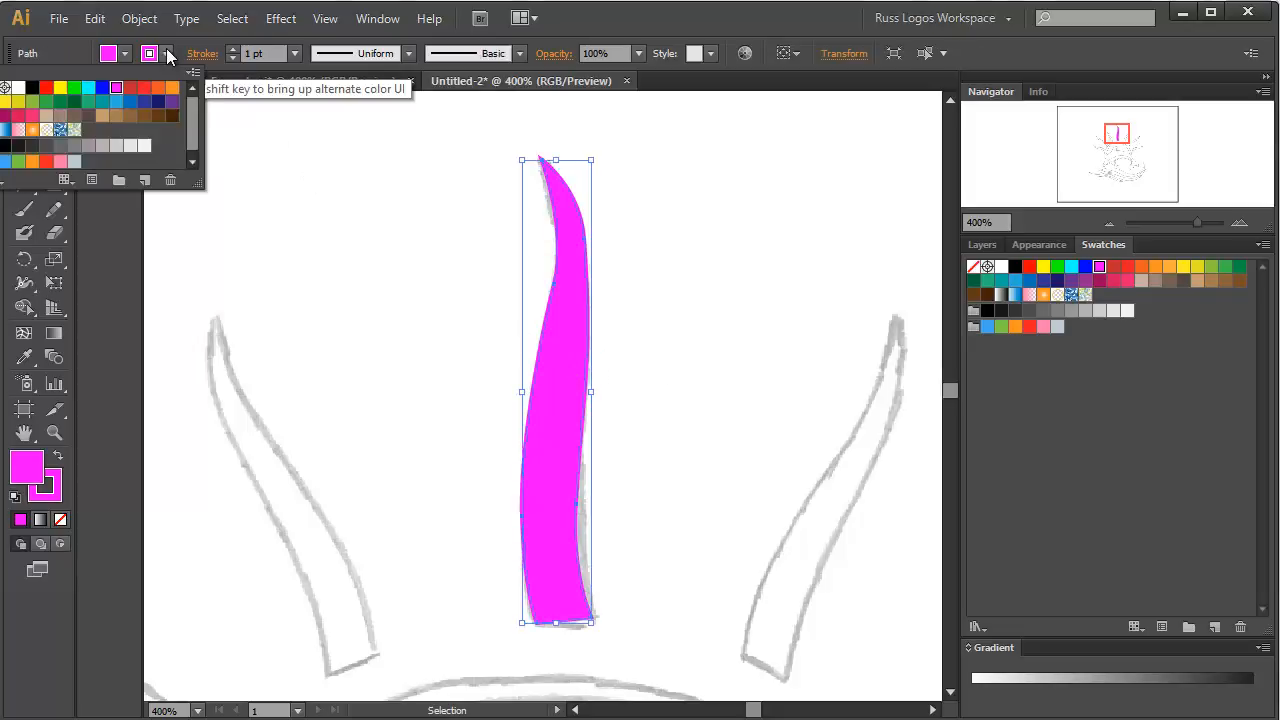
click(32, 87)
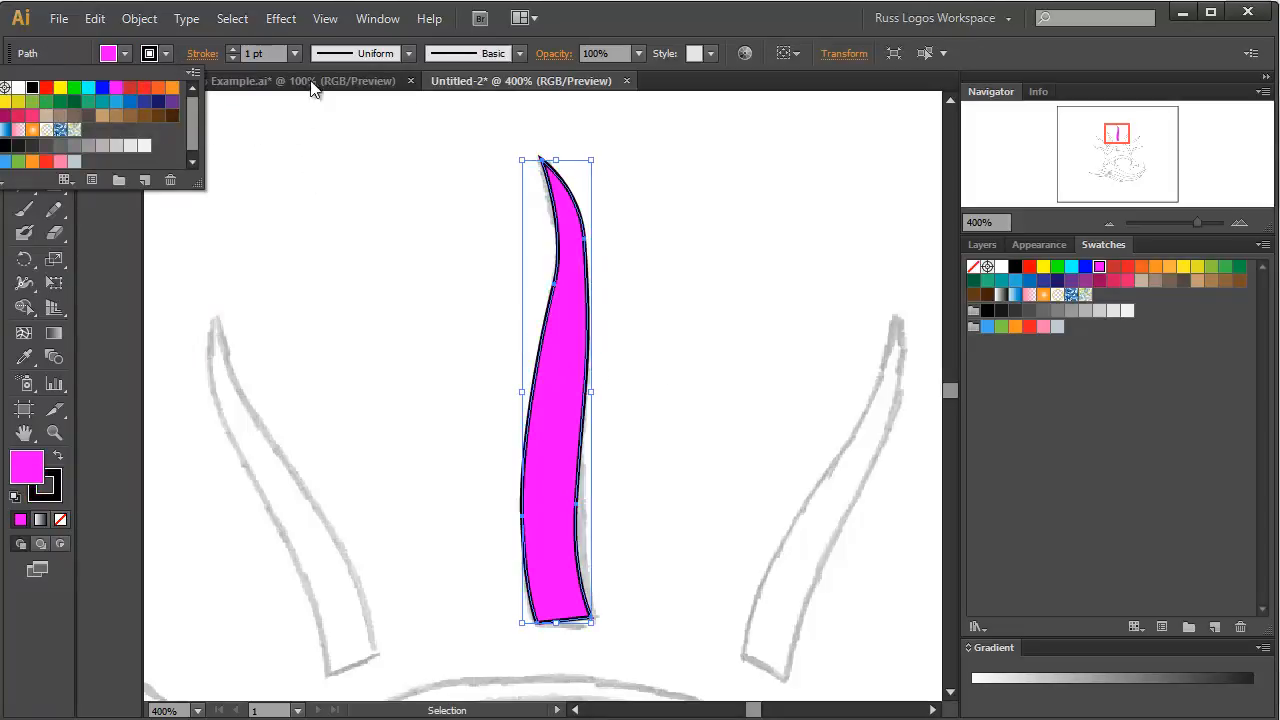
- Try a 5 pt stroke weight on the centre ray's outline, and reduce it to 2 pt
click(277, 53)
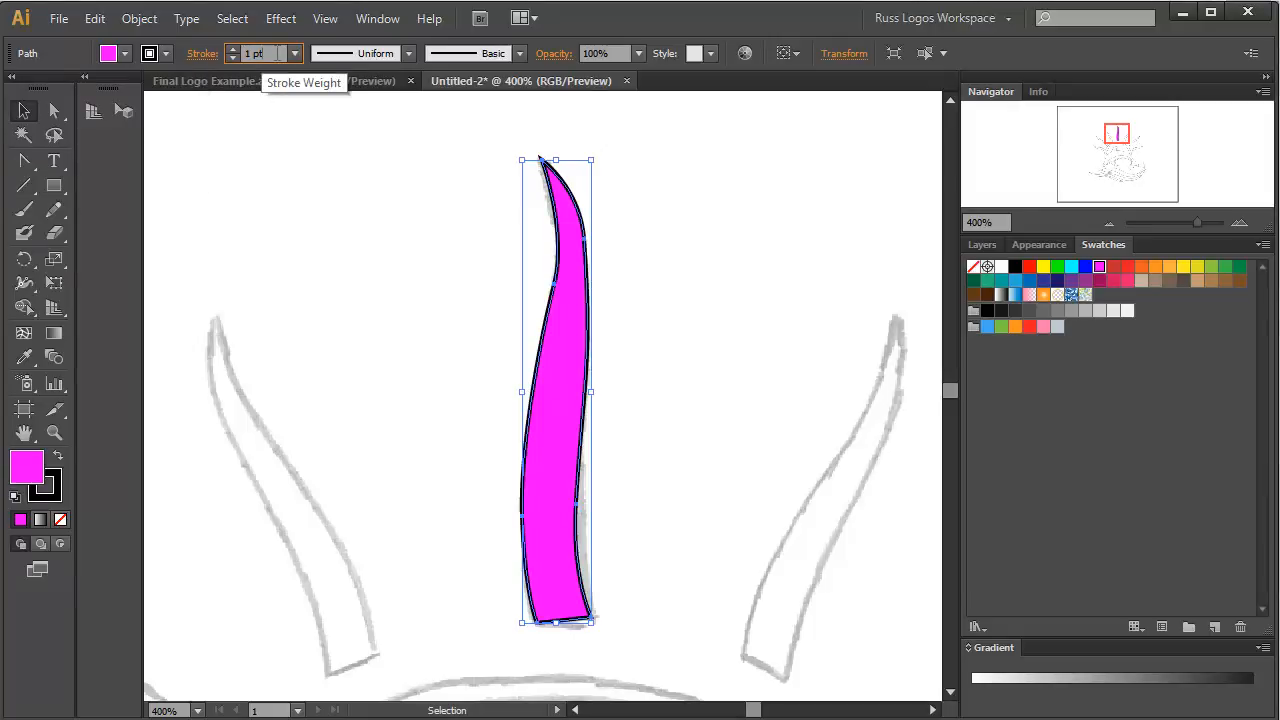
key(Up)
key(Up)
key(Up)
key(Up)
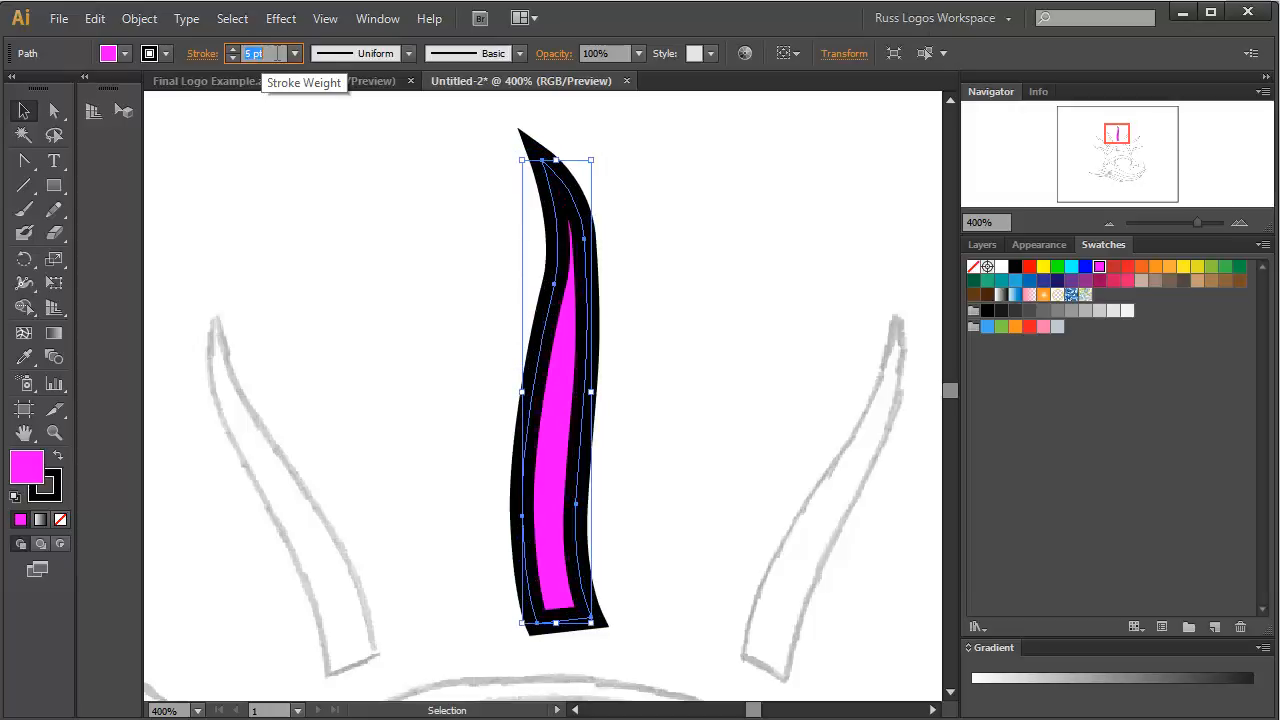
key(Down)
key(Down)
key(Down)
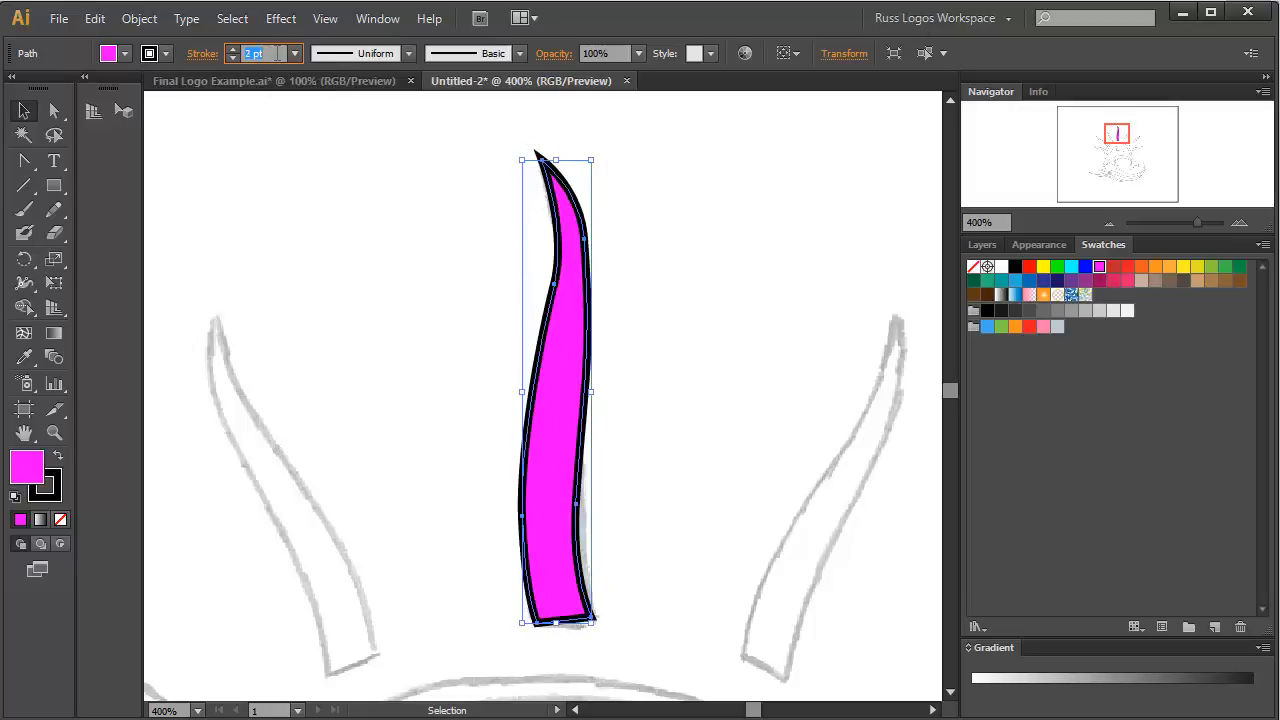